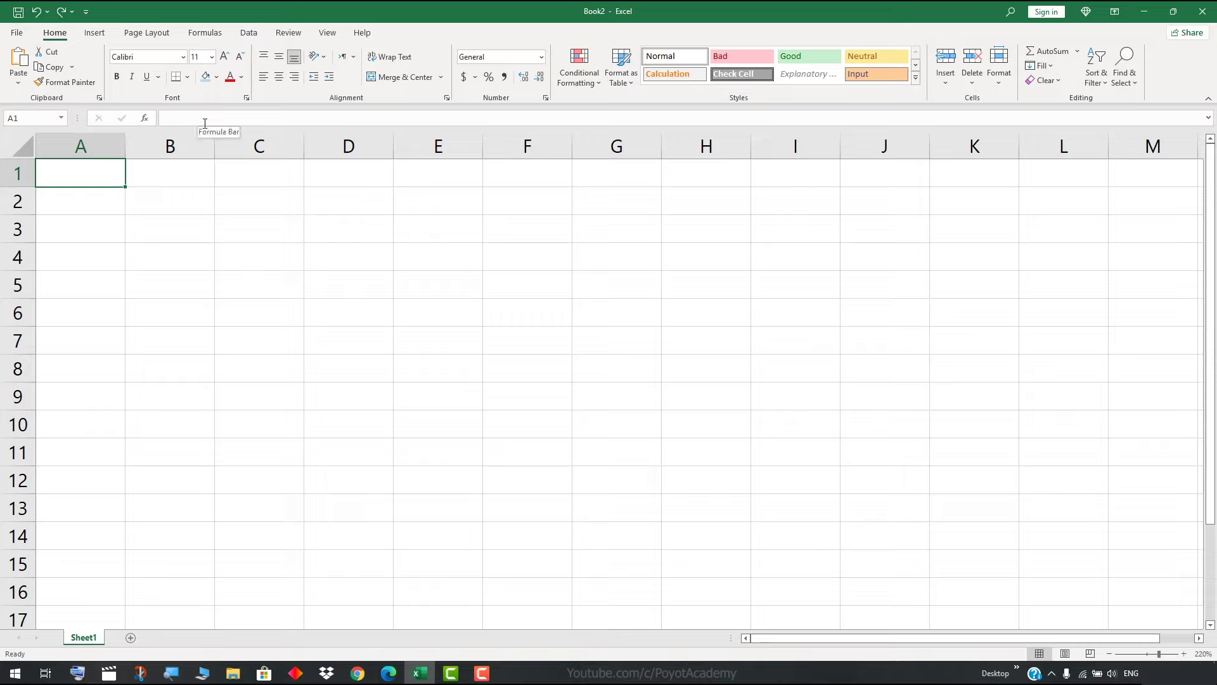
# - Enter the long text 'Poyot 123 kasjdoiausd oaisud …' in cell A1 so it spills across row 1
pyautogui.doubleClick(104, 181)
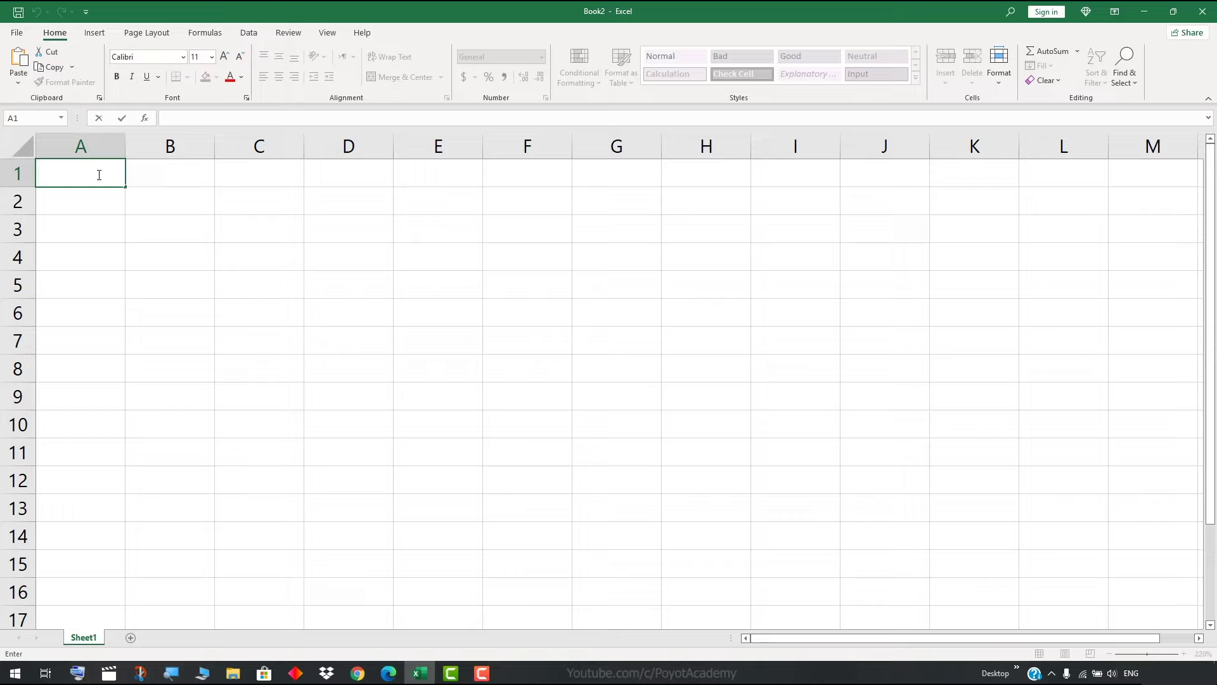
pyautogui.write('Poyot')
pyautogui.click(89, 170)
pyautogui.write('123')
pyautogui.write(' kasjdoiausd')
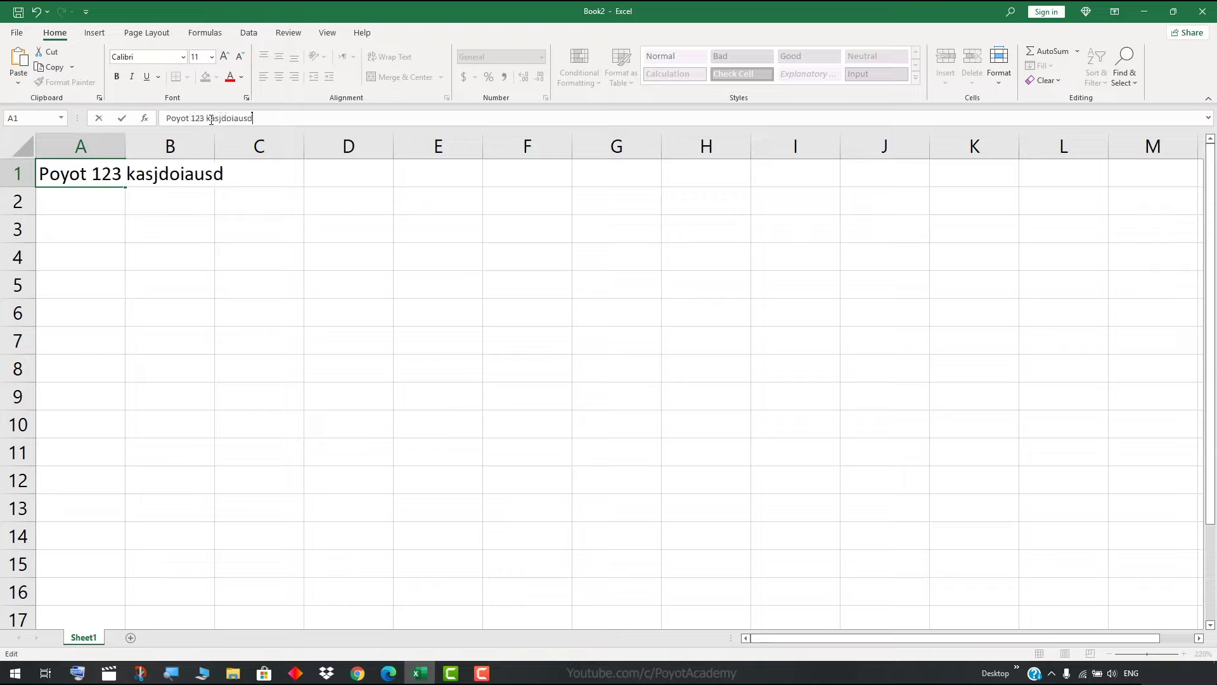
pyautogui.write(' oaisud oaisud oiasuf oiau sfd')
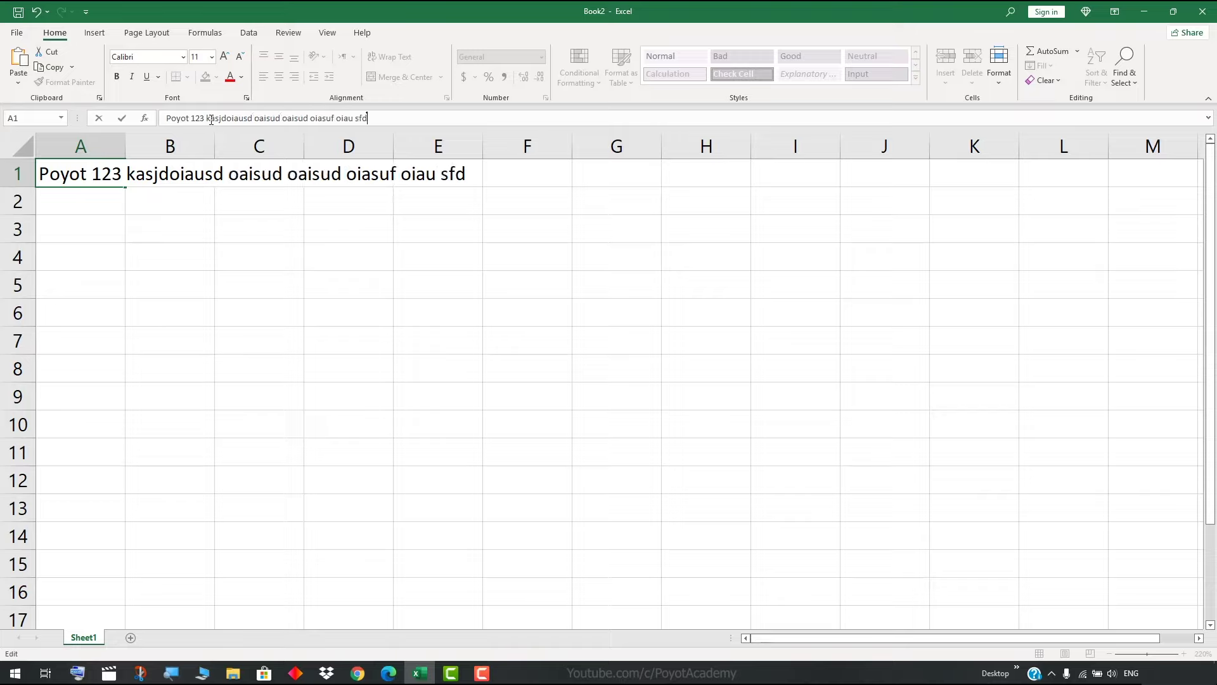
pyautogui.write('oiau fo iaoifsu oaiuf oiausf')
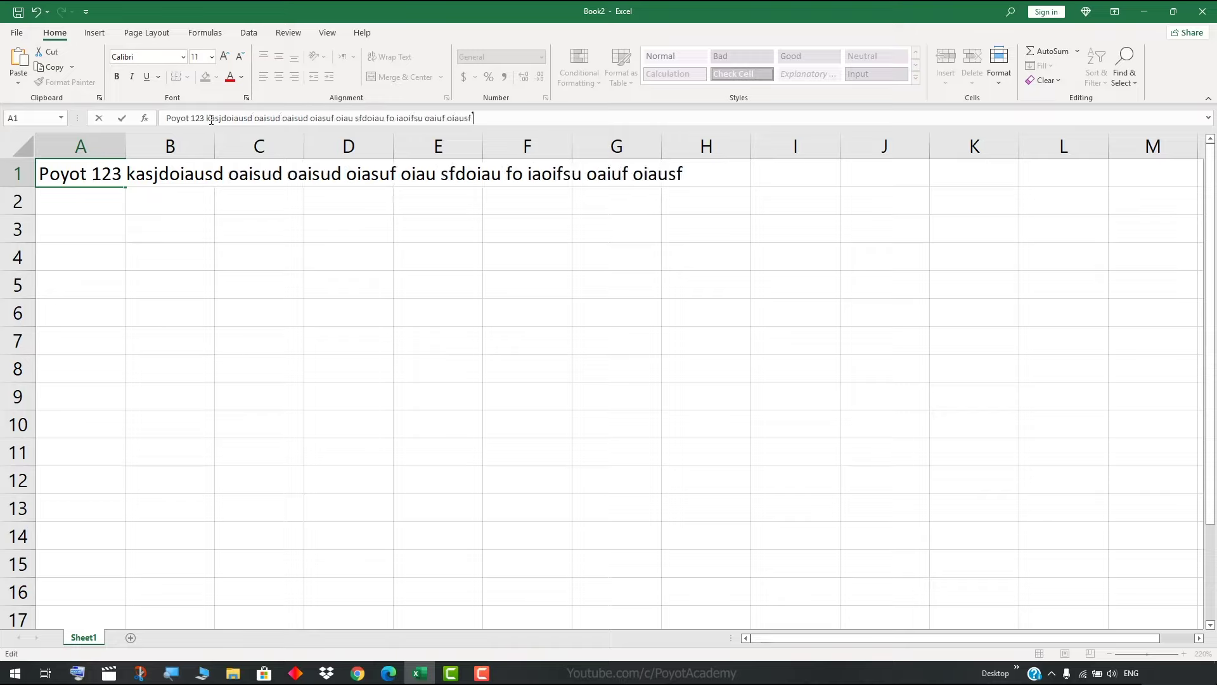
pyautogui.write(' oiauf oisauf')
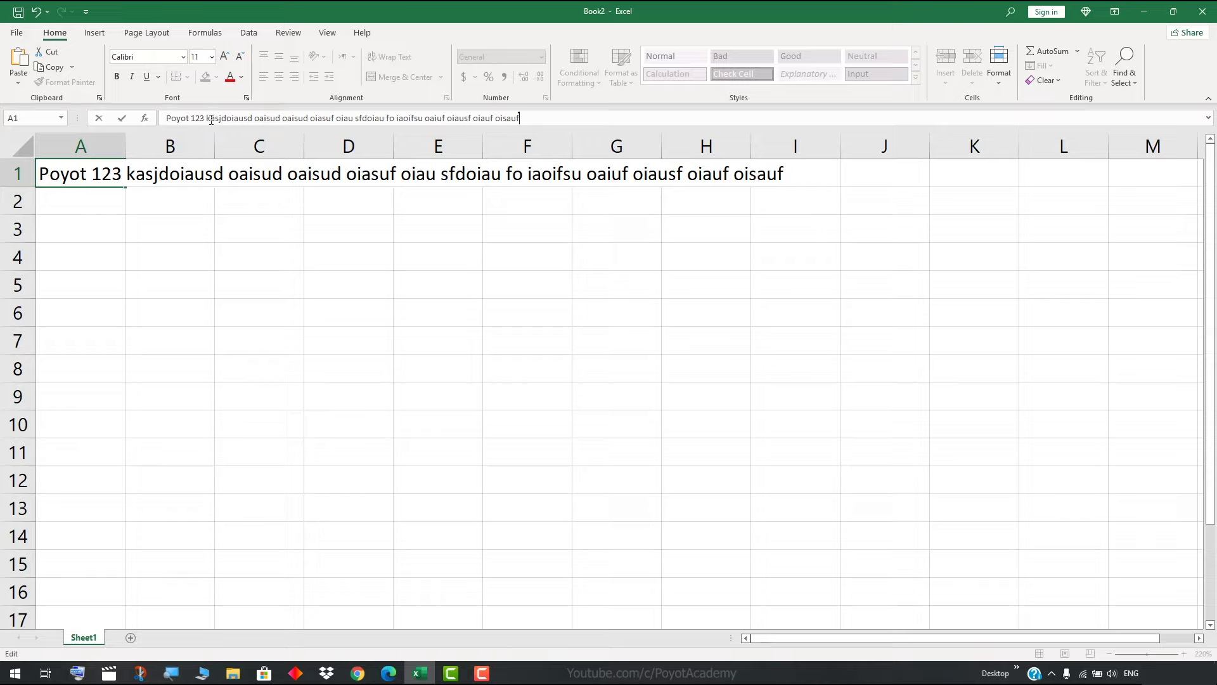
pyautogui.press('Return')
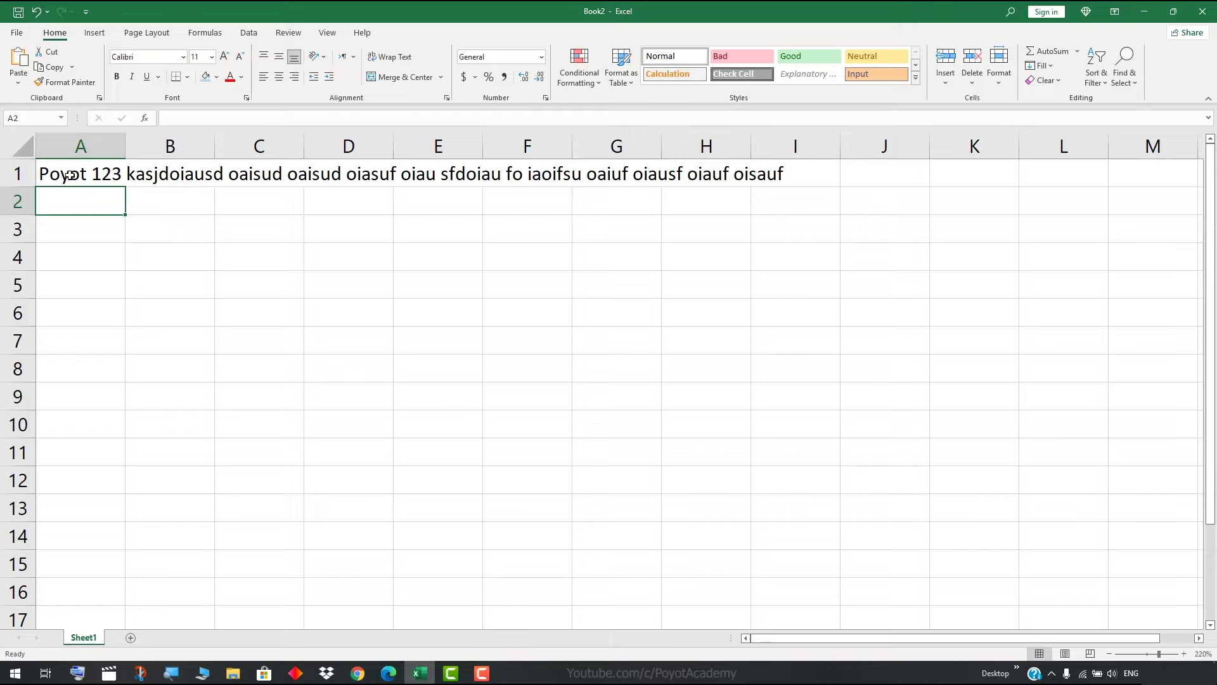
# - Enter j in cell E1 and 1 in B1, cutting A1's visible text to 'Poyot 123'
pyautogui.click(821, 174)
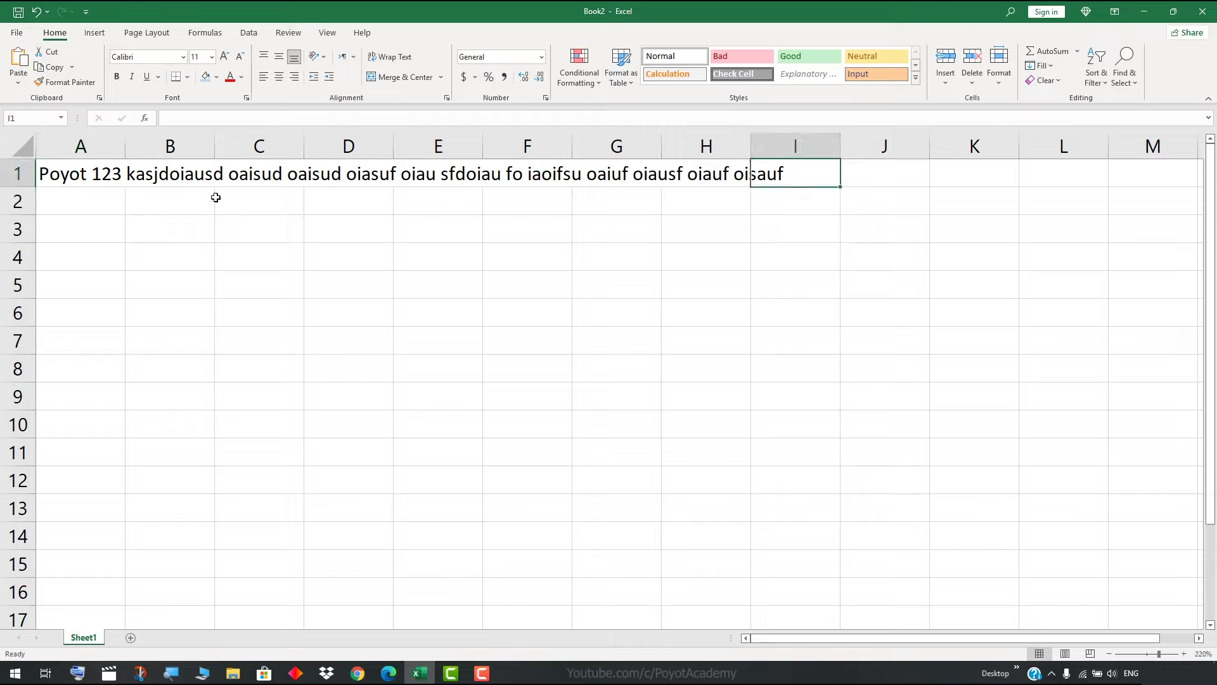
pyautogui.click(451, 177)
pyautogui.write('j')
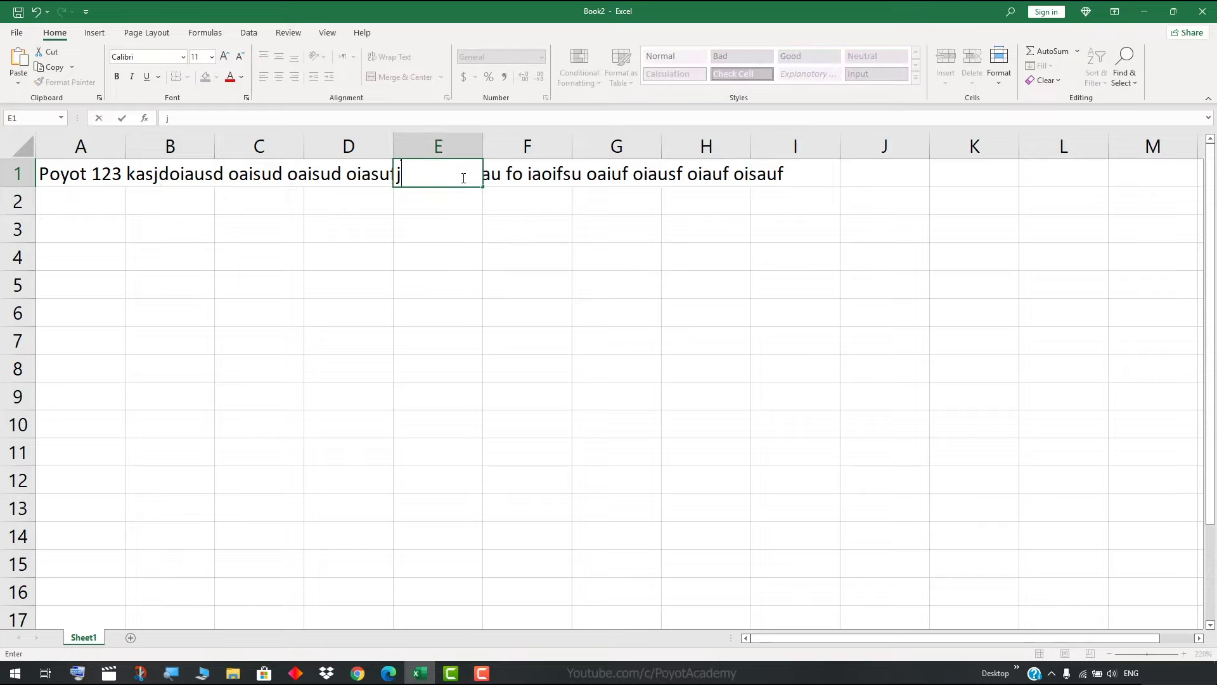
pyautogui.press('Return')
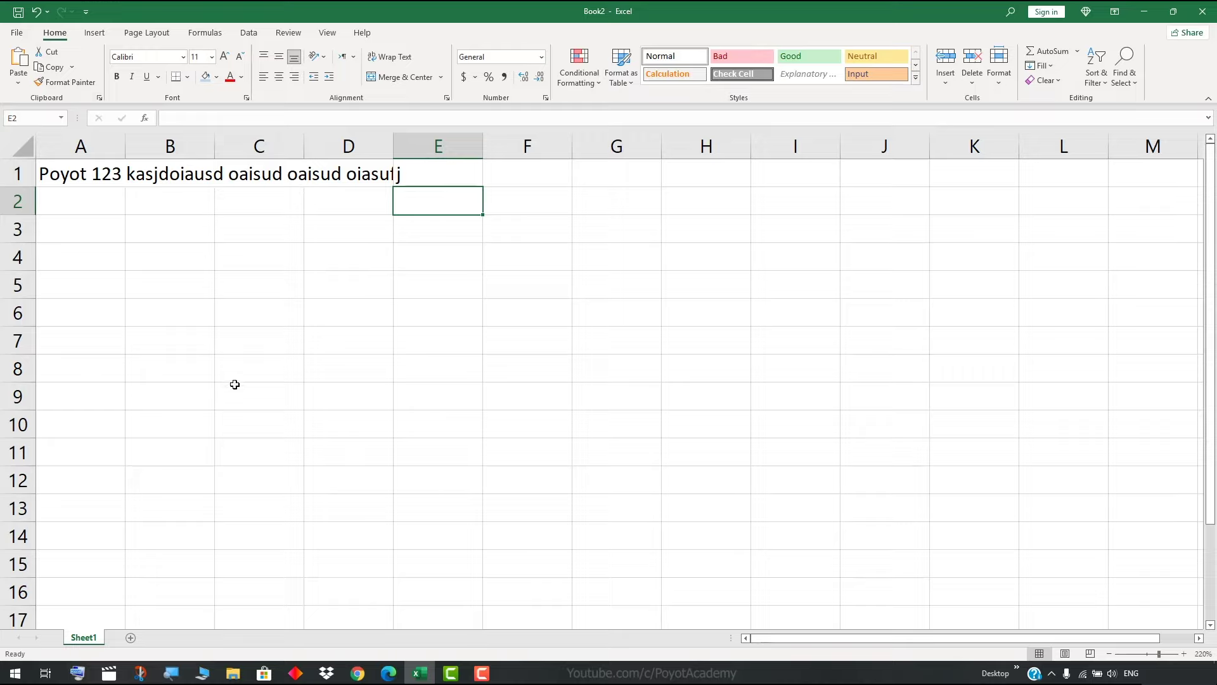
pyautogui.click(173, 175)
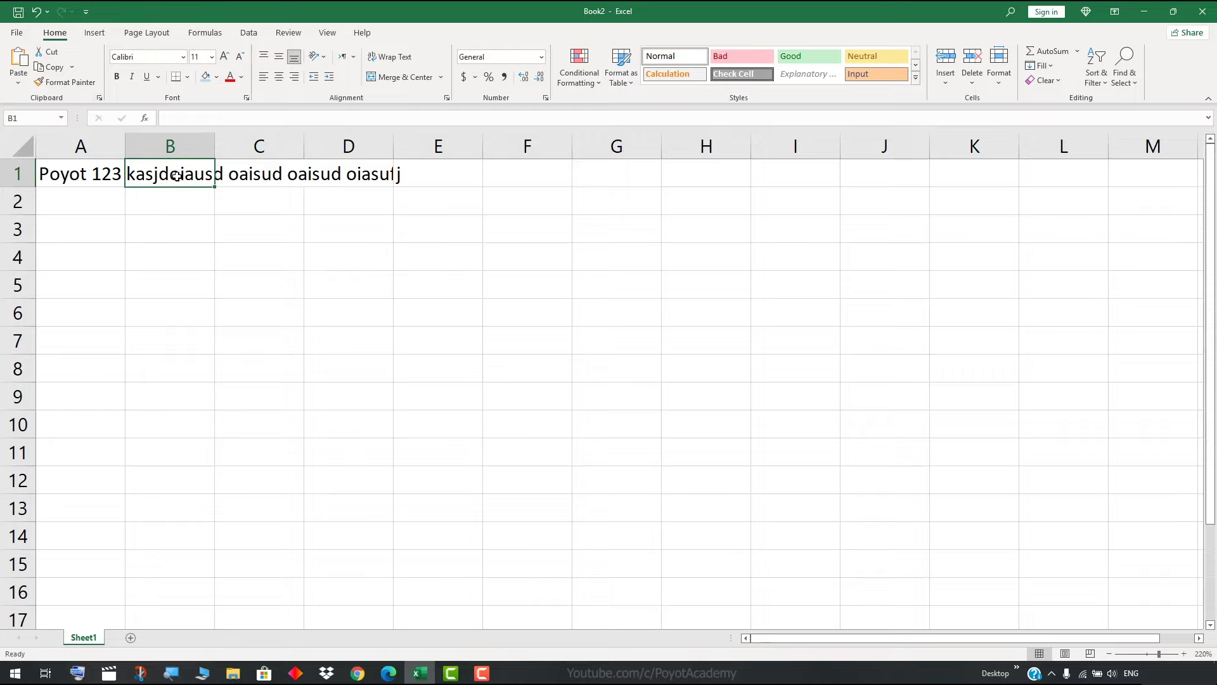
pyautogui.write('1')
pyautogui.press('Return')
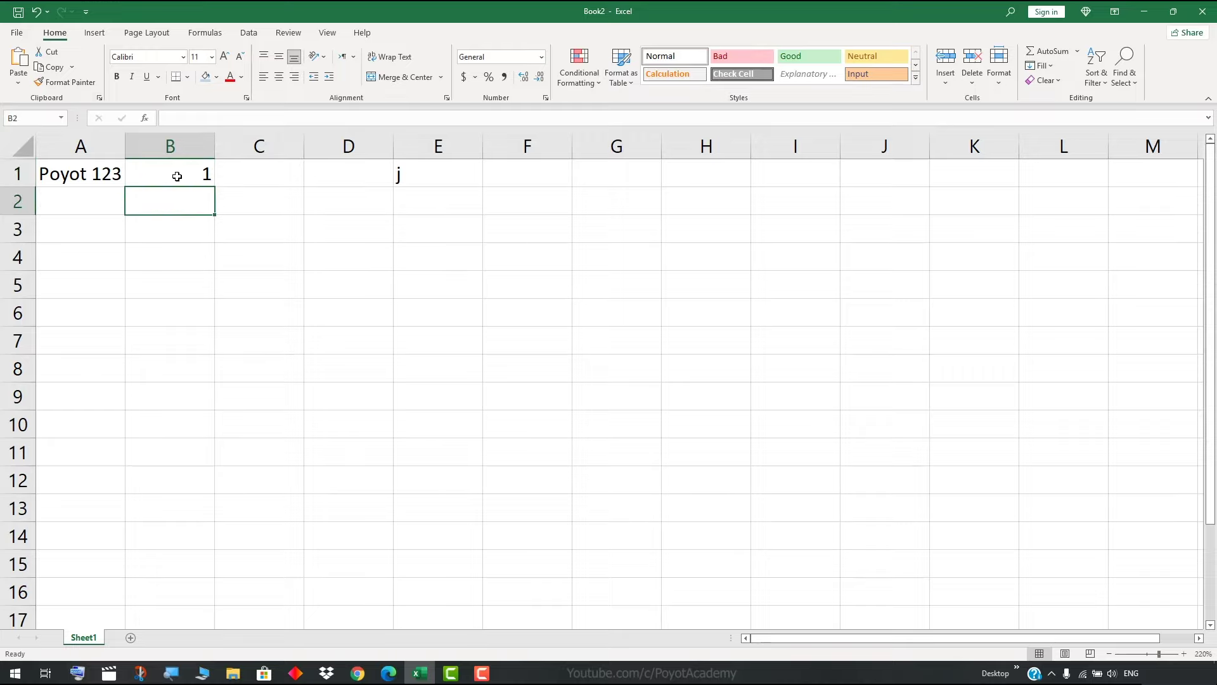
pyautogui.click(99, 175)
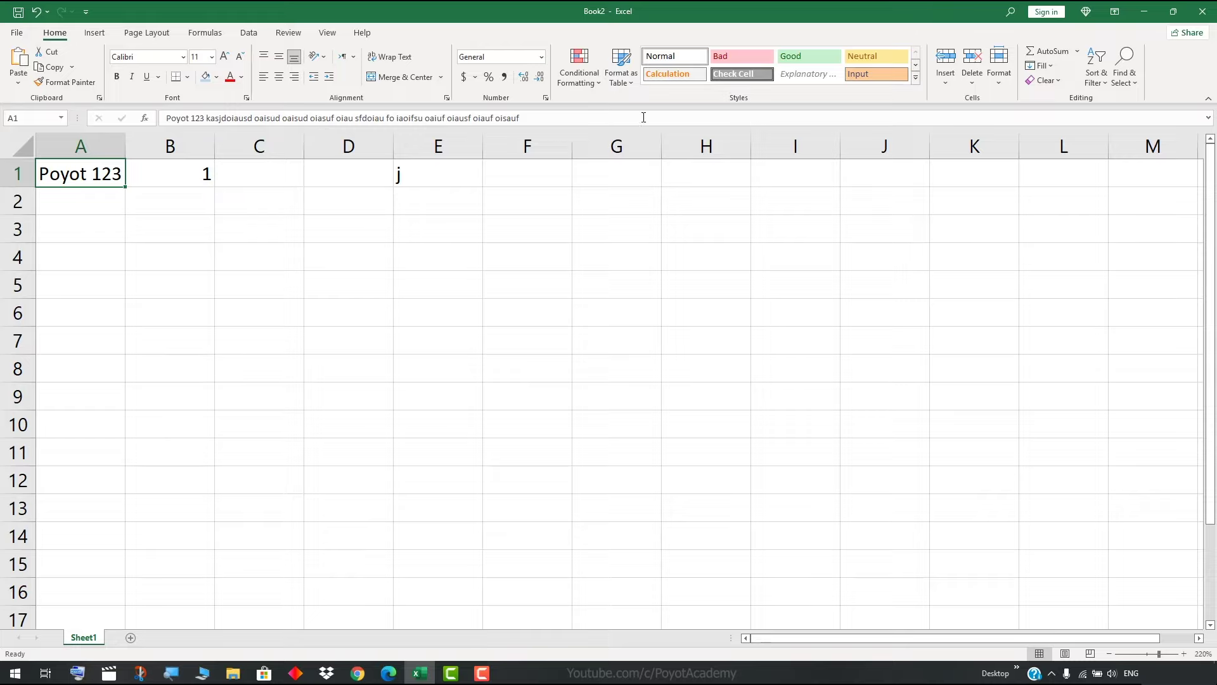
pyautogui.click(535, 119)
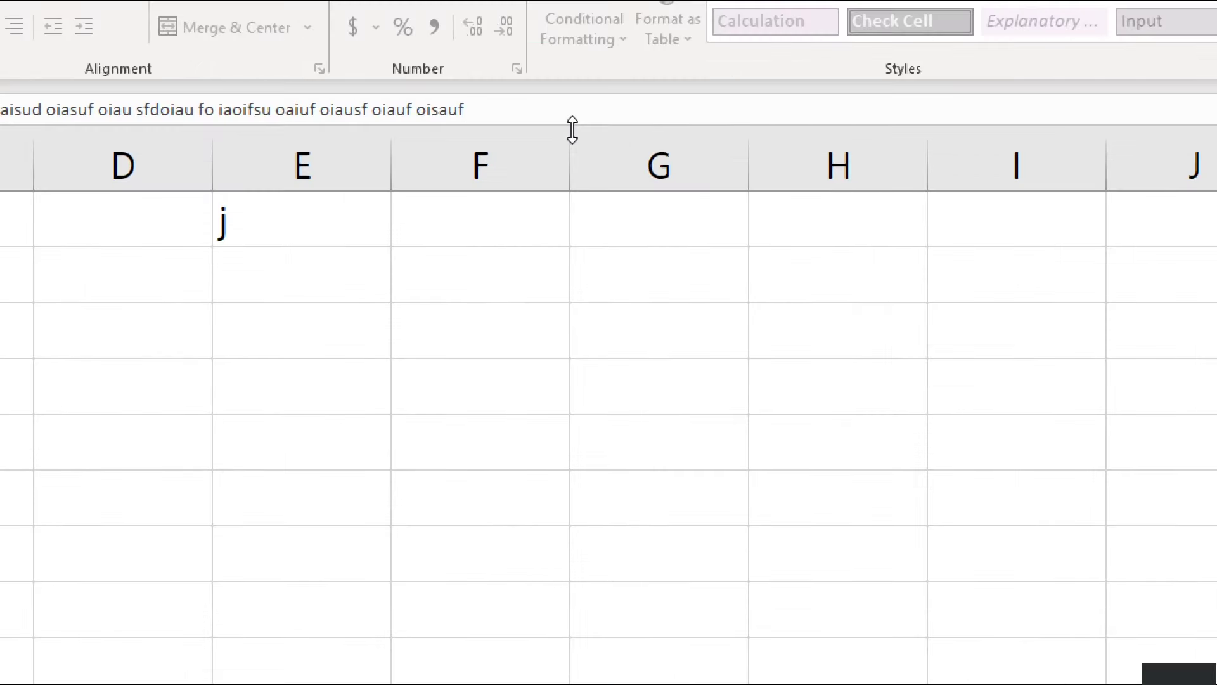
pyautogui.moveTo(571, 129); pyautogui.dragTo(557, 239)
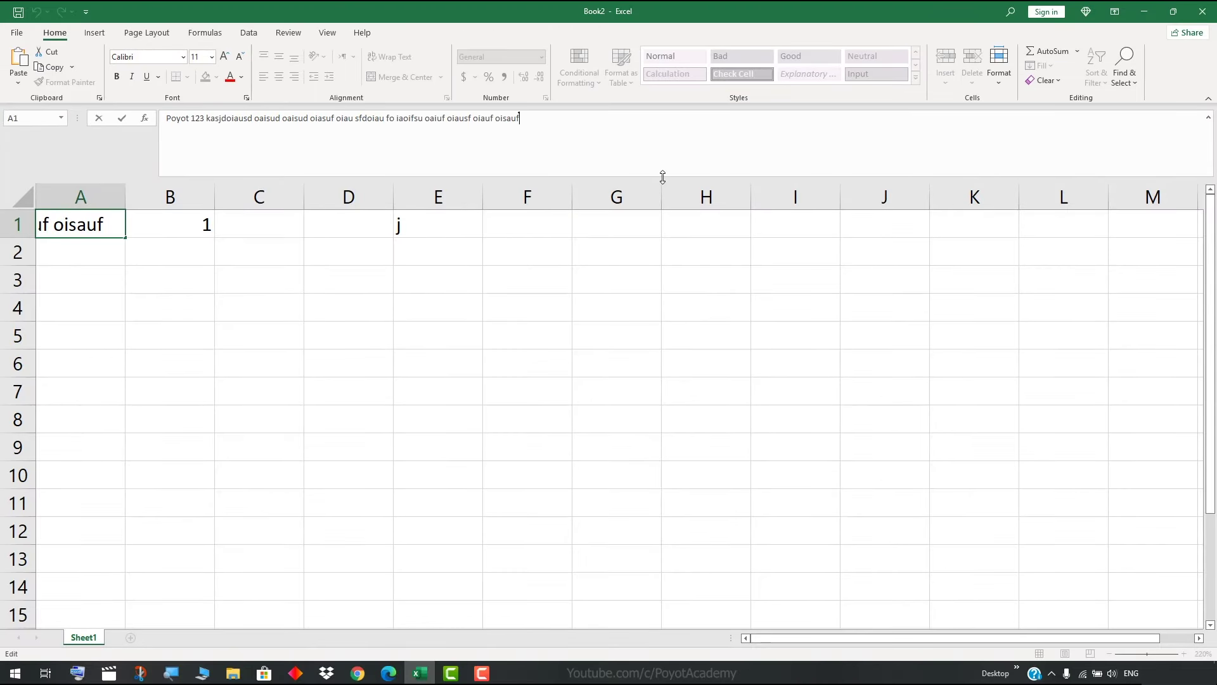
pyautogui.moveTo(662, 177)
pyautogui.mouseDown()
pyautogui.moveTo(635, 326)
pyautogui.moveTo(631, 141)
pyautogui.mouseUp()
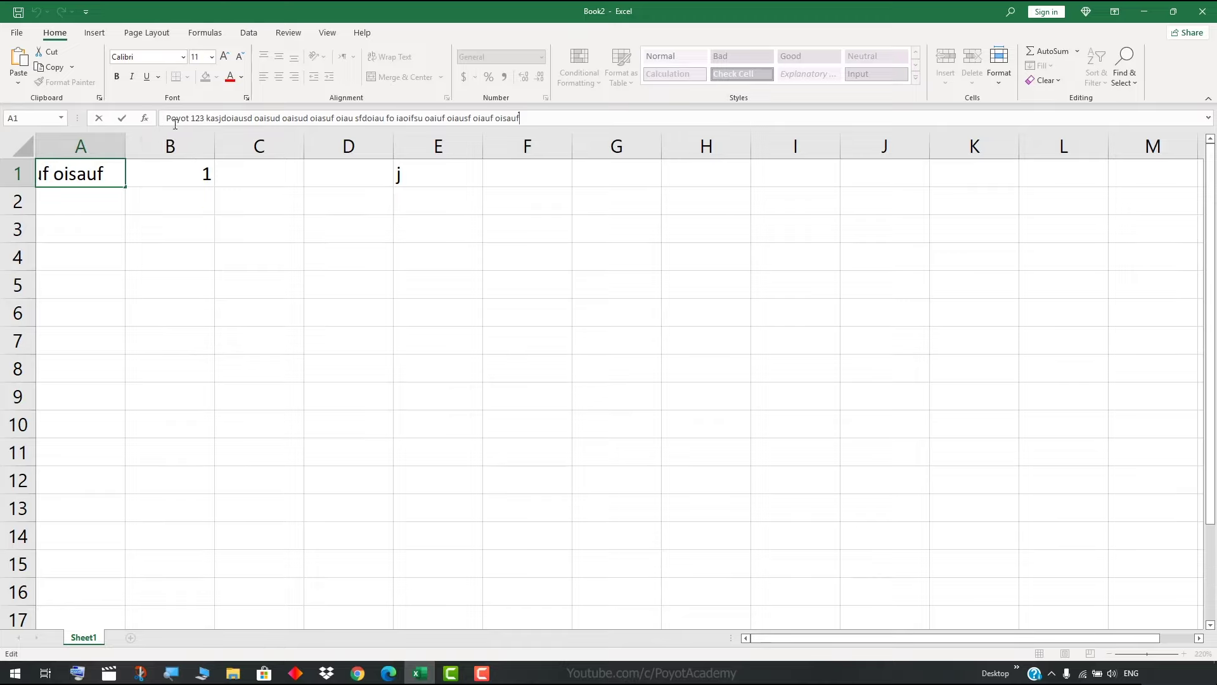
pyautogui.click(166, 198)
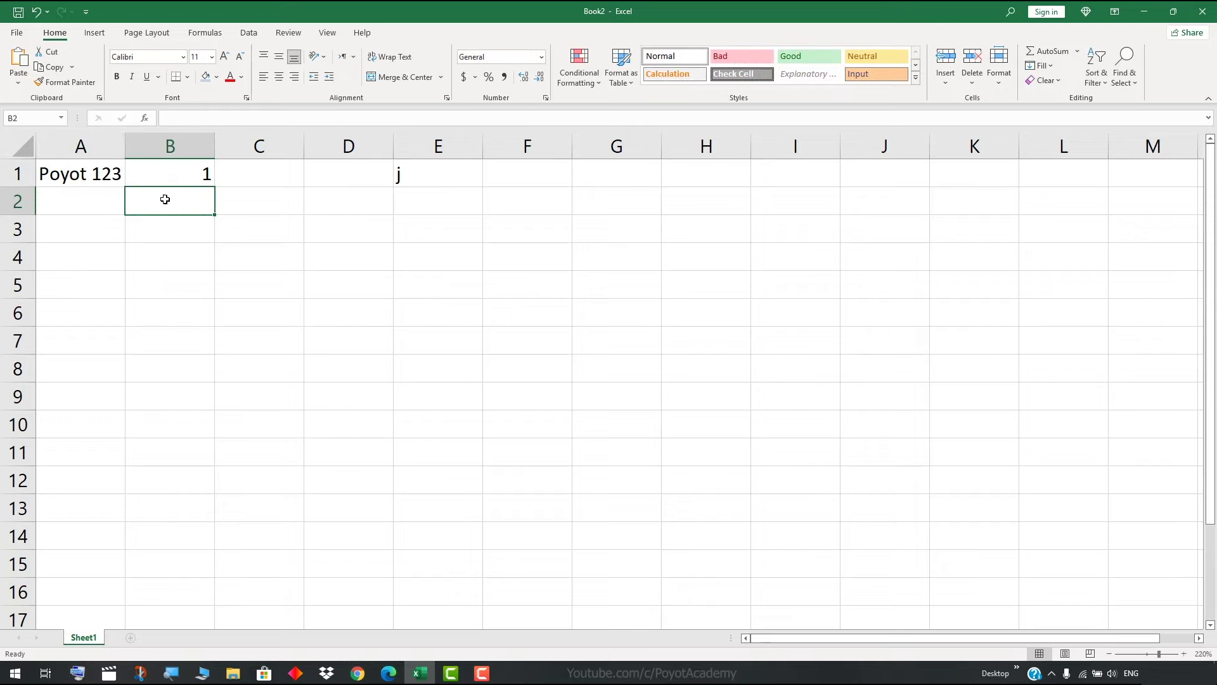
pyautogui.click(144, 120)
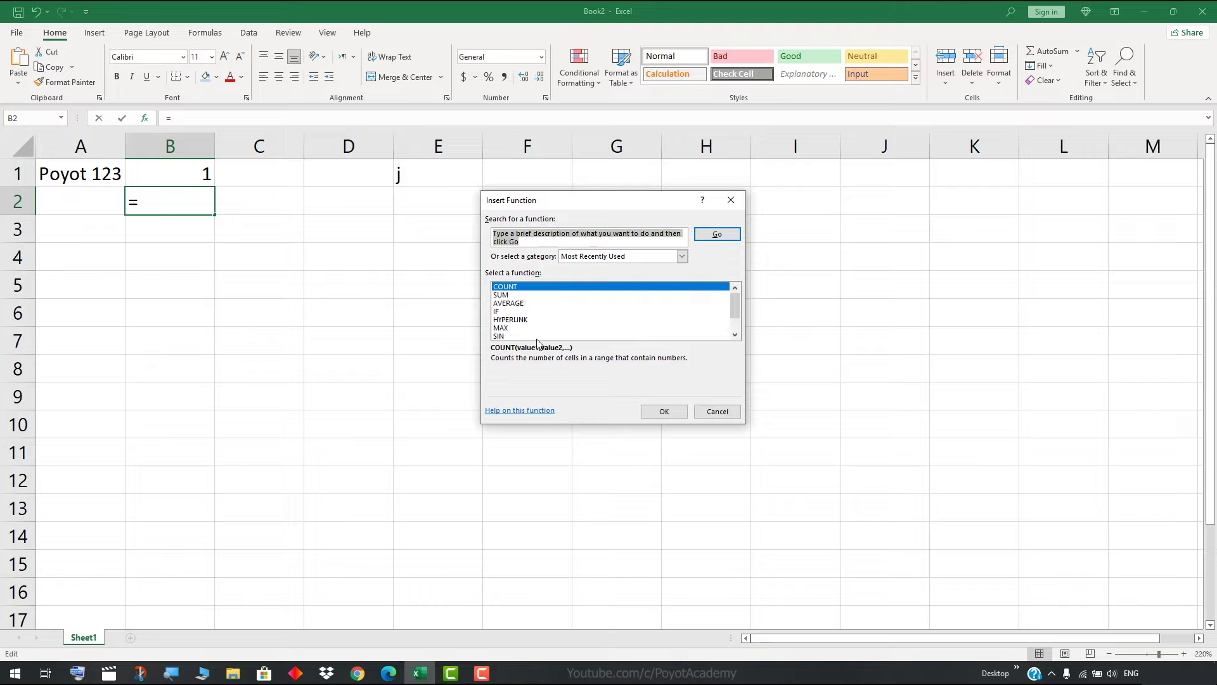
pyautogui.click(714, 412)
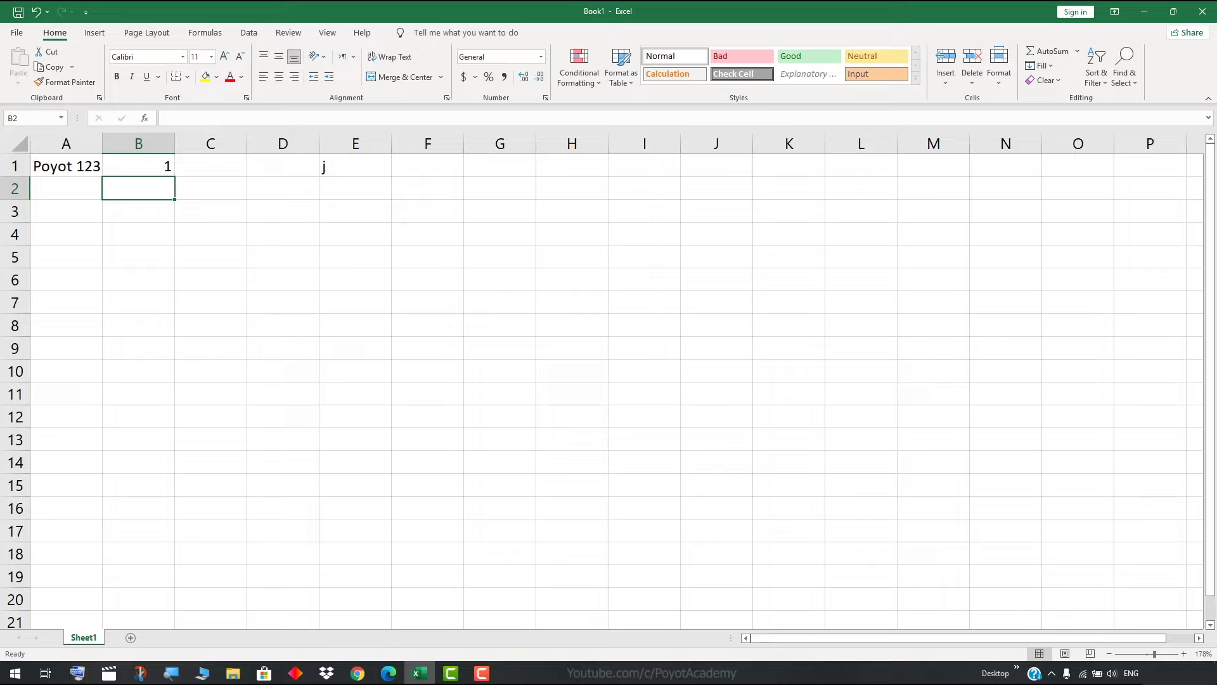
# - Show Book1's Save As page in the File backstage, which lists no recent folders
pyautogui.hotkey('ctrl', 's')
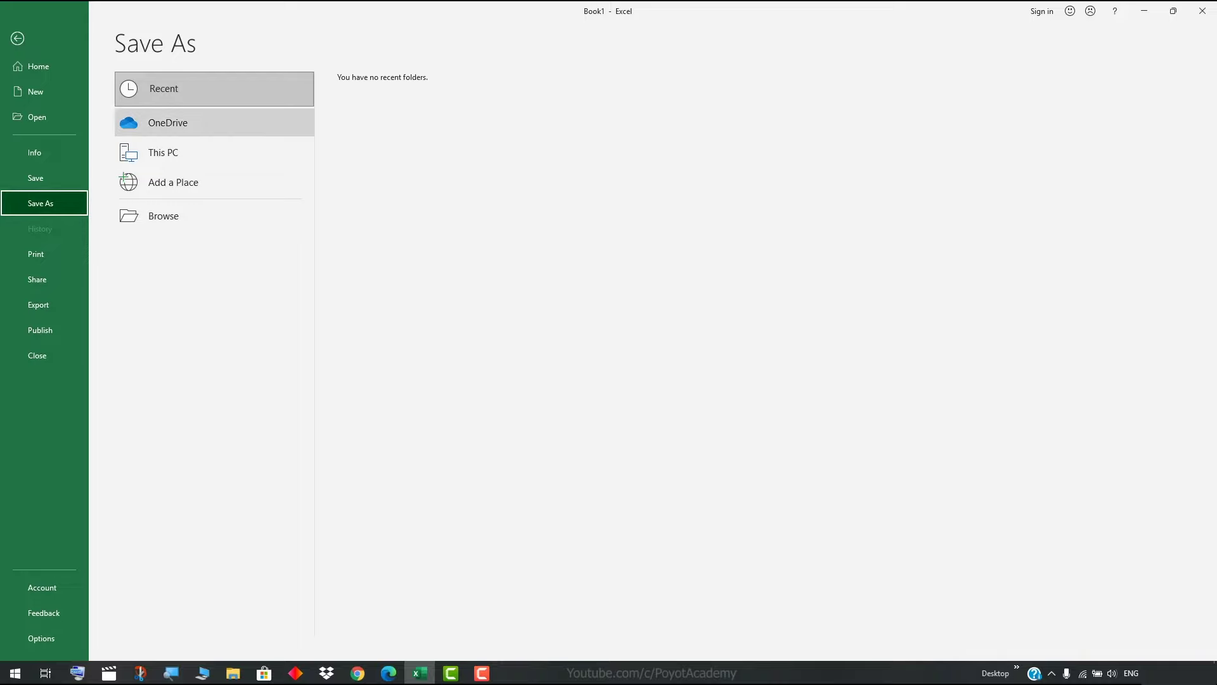
pyautogui.click(17, 38)
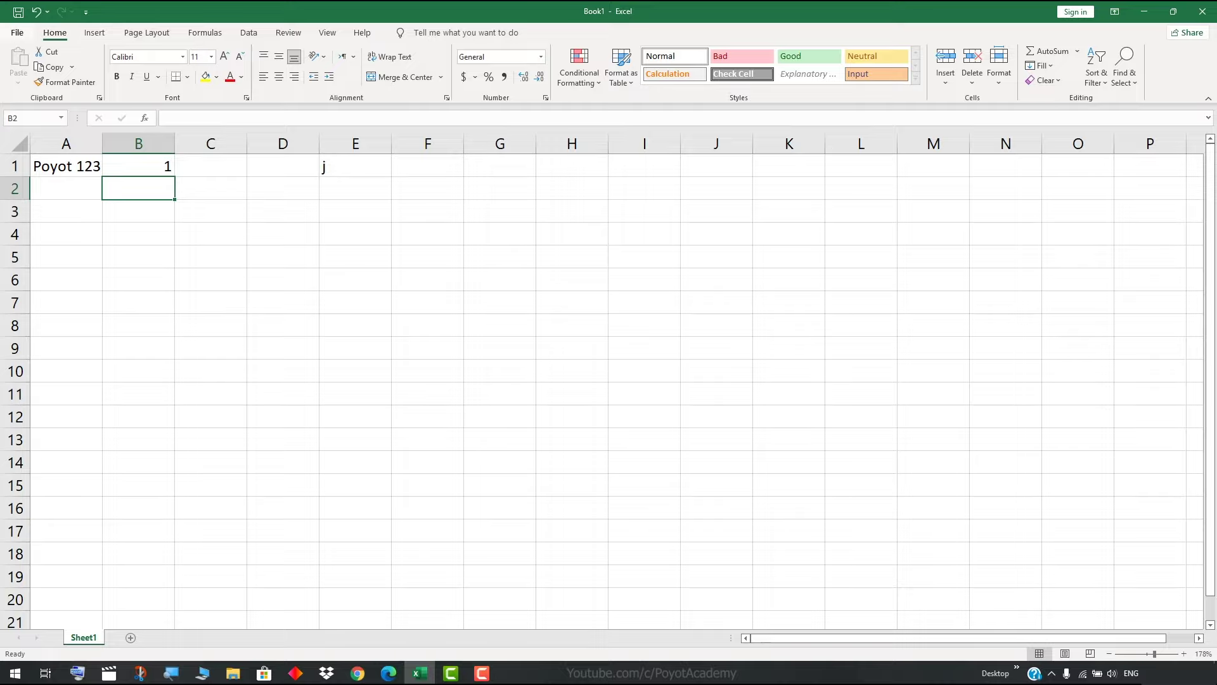
pyautogui.click(21, 34)
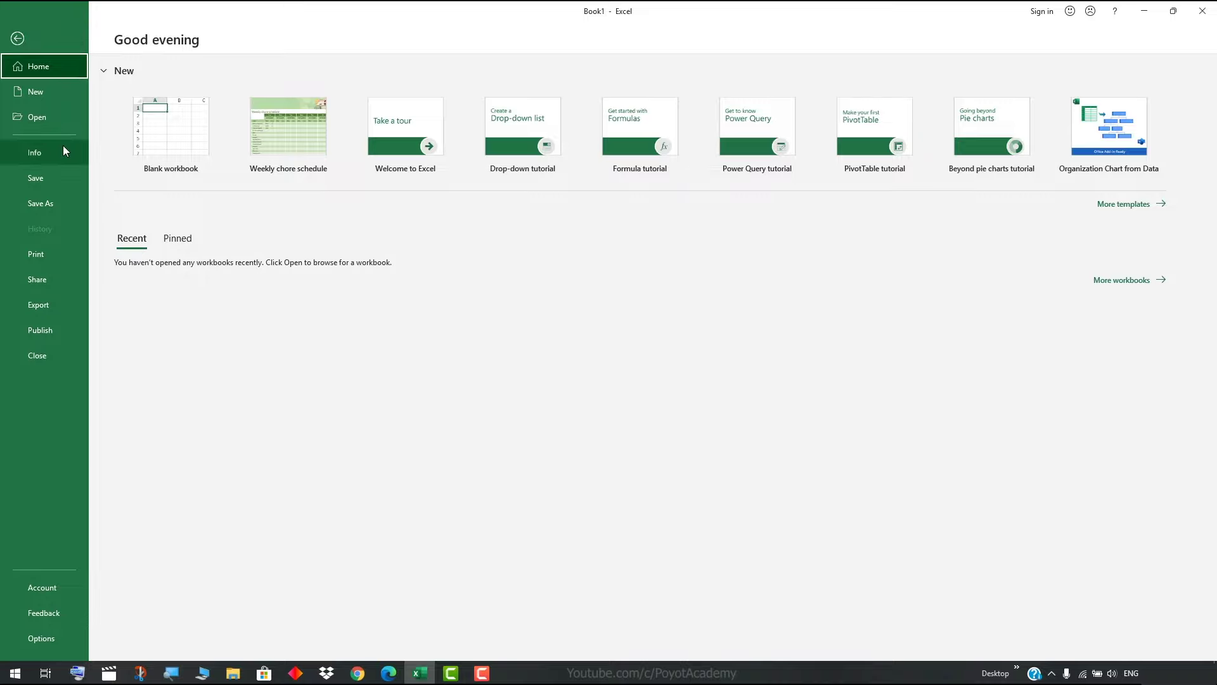
pyautogui.click(38, 206)
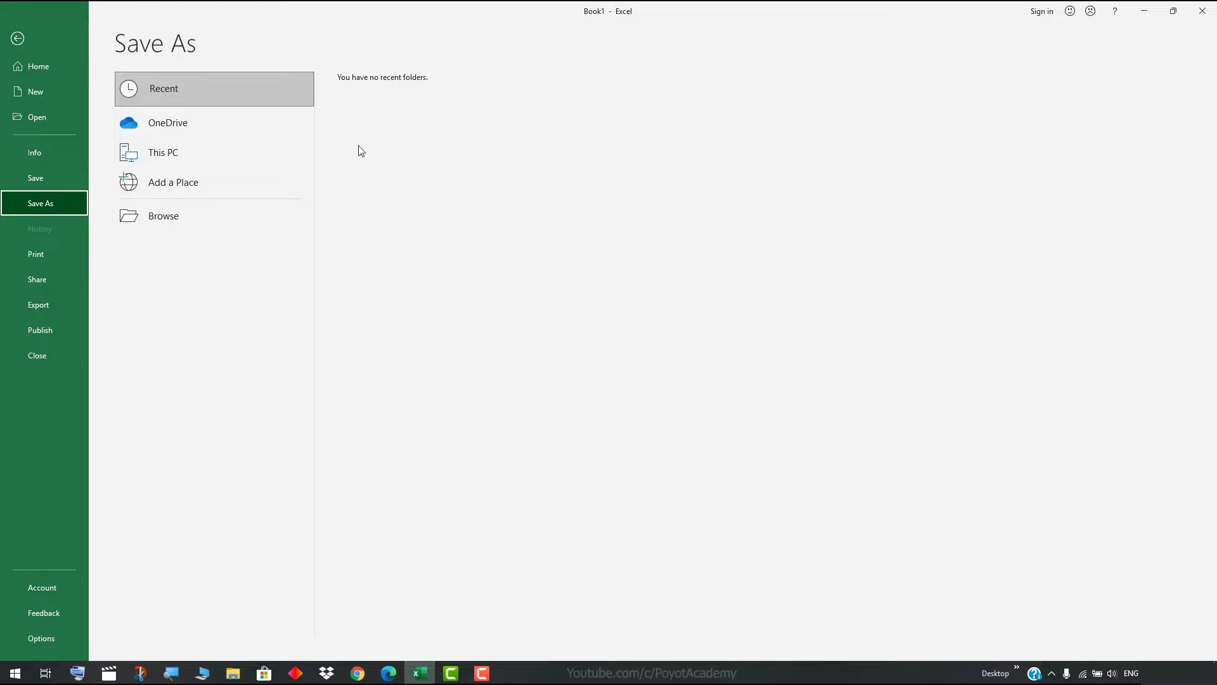
# - Browse the OneDrive and This PC save locations, ending on Add a Place's OneDrive options
pyautogui.click(217, 130)
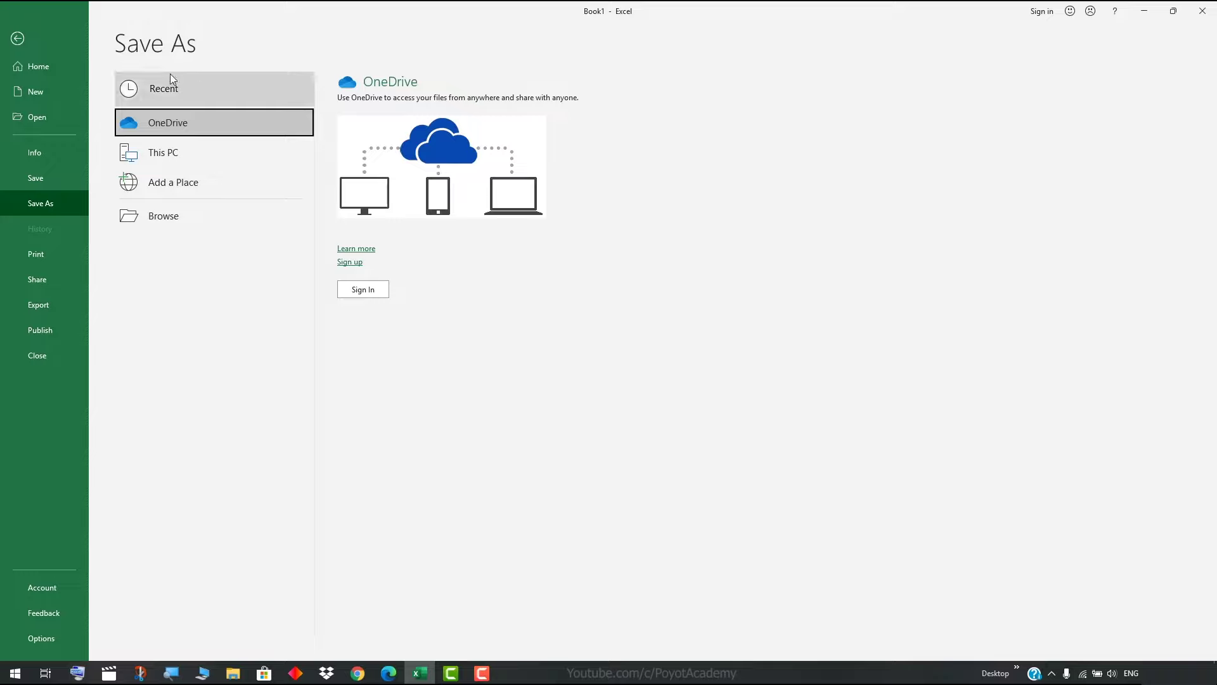
pyautogui.click(175, 156)
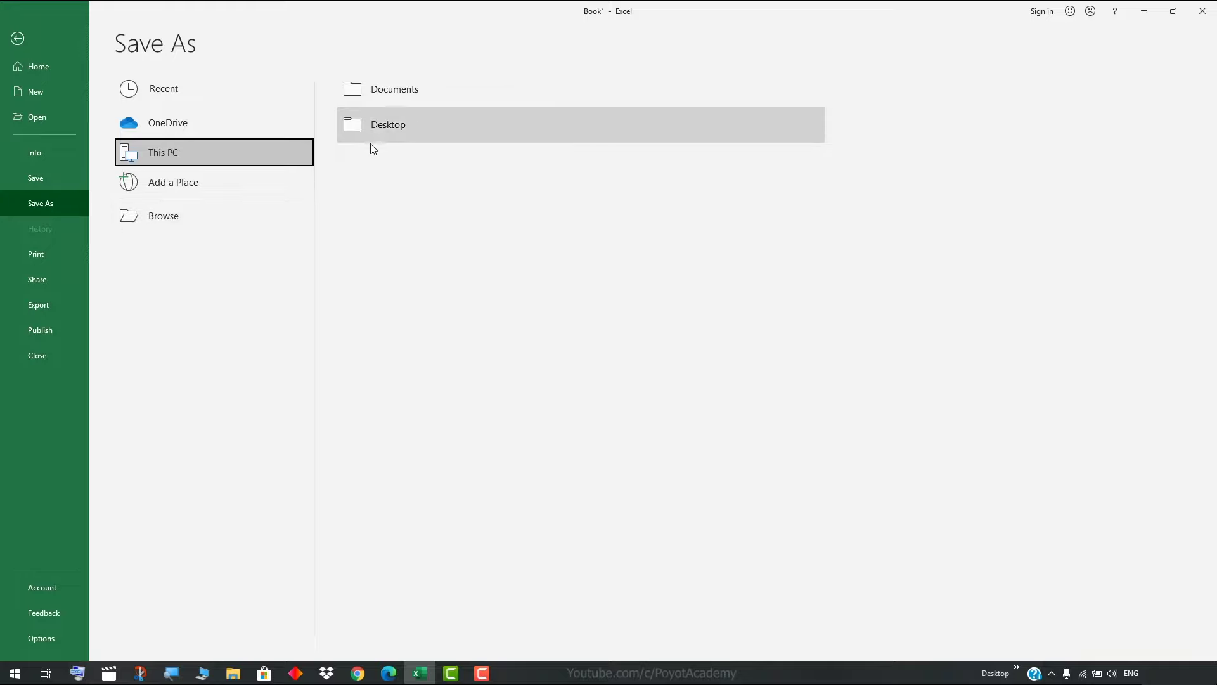
pyautogui.click(198, 188)
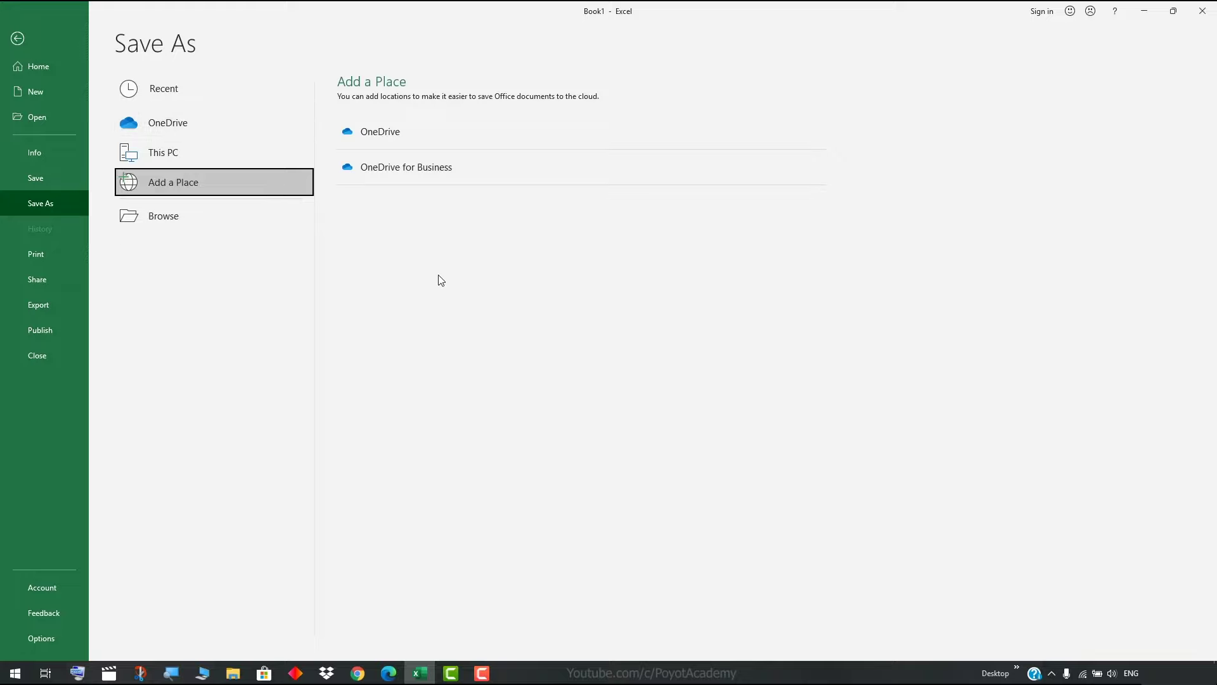
pyautogui.hotkey('shift', 'Tab')
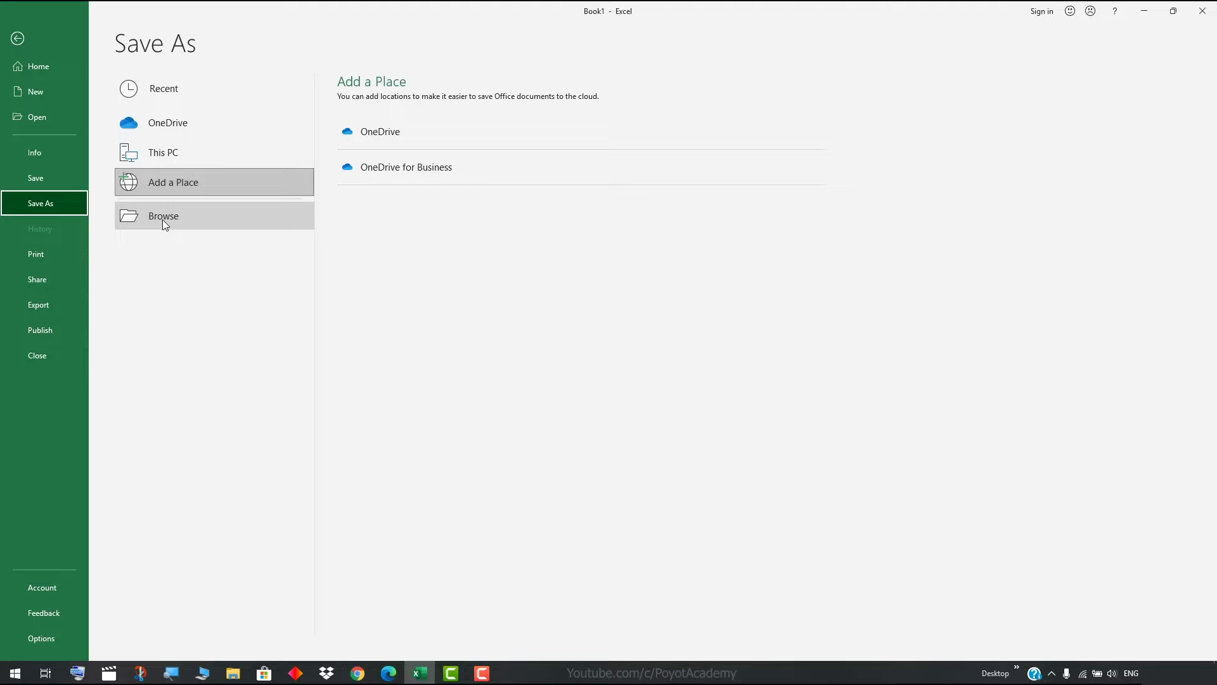
# - Open the Save As dialog on the Word folder as Excel Workbook, and open File Explorer on This PC
pyautogui.click(162, 220)
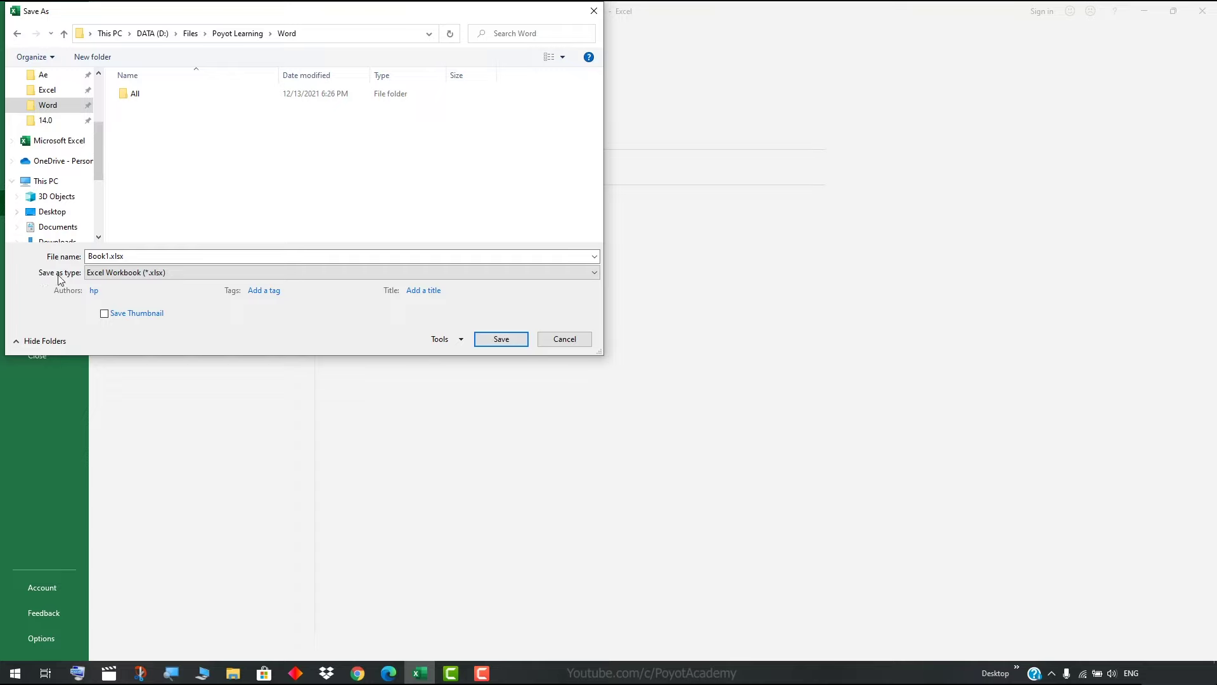
pyautogui.click(131, 275)
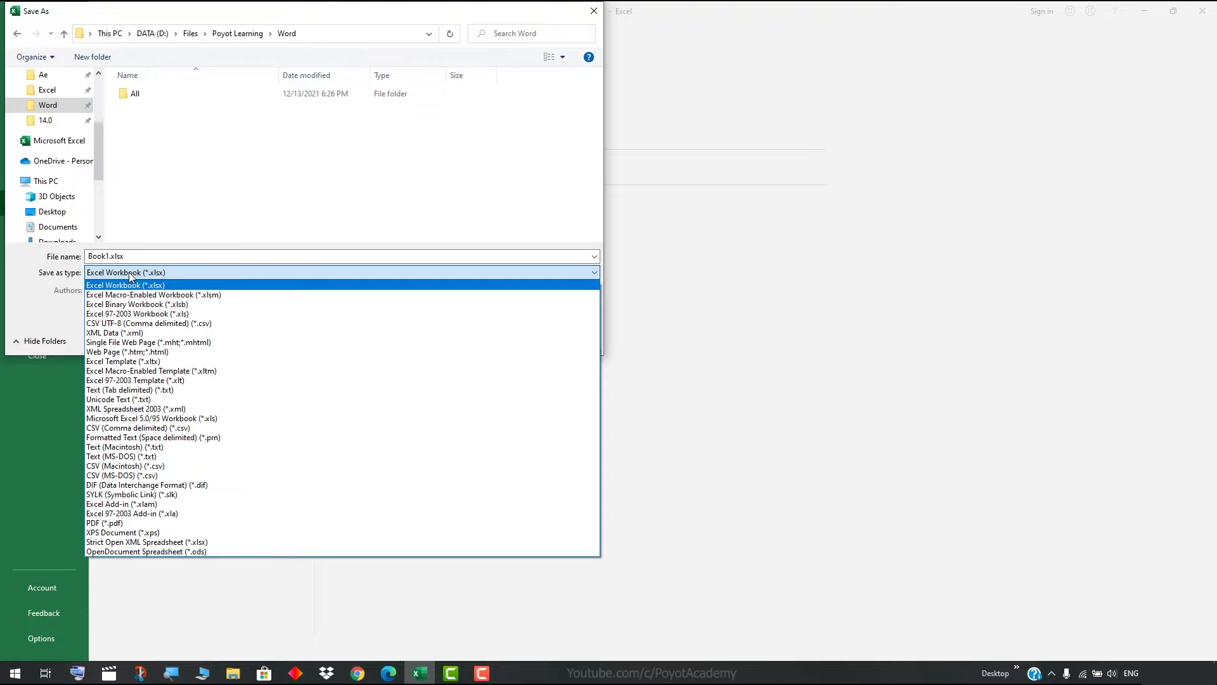
pyautogui.click(130, 275)
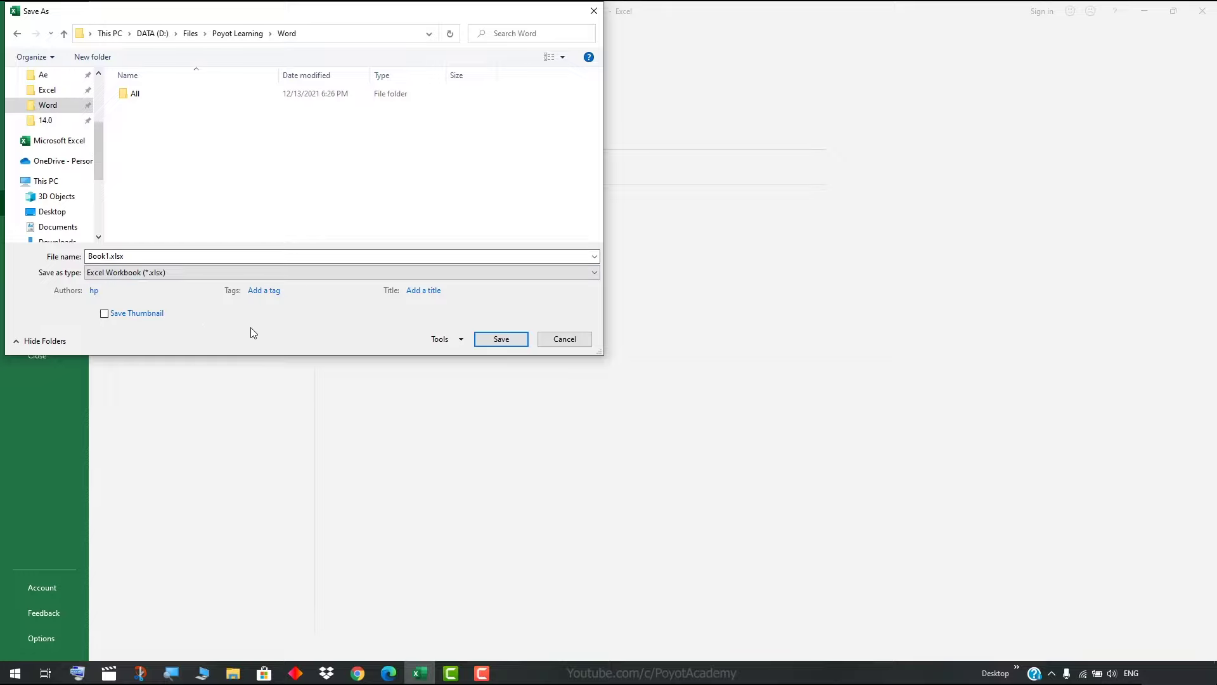
pyautogui.press('super+e')
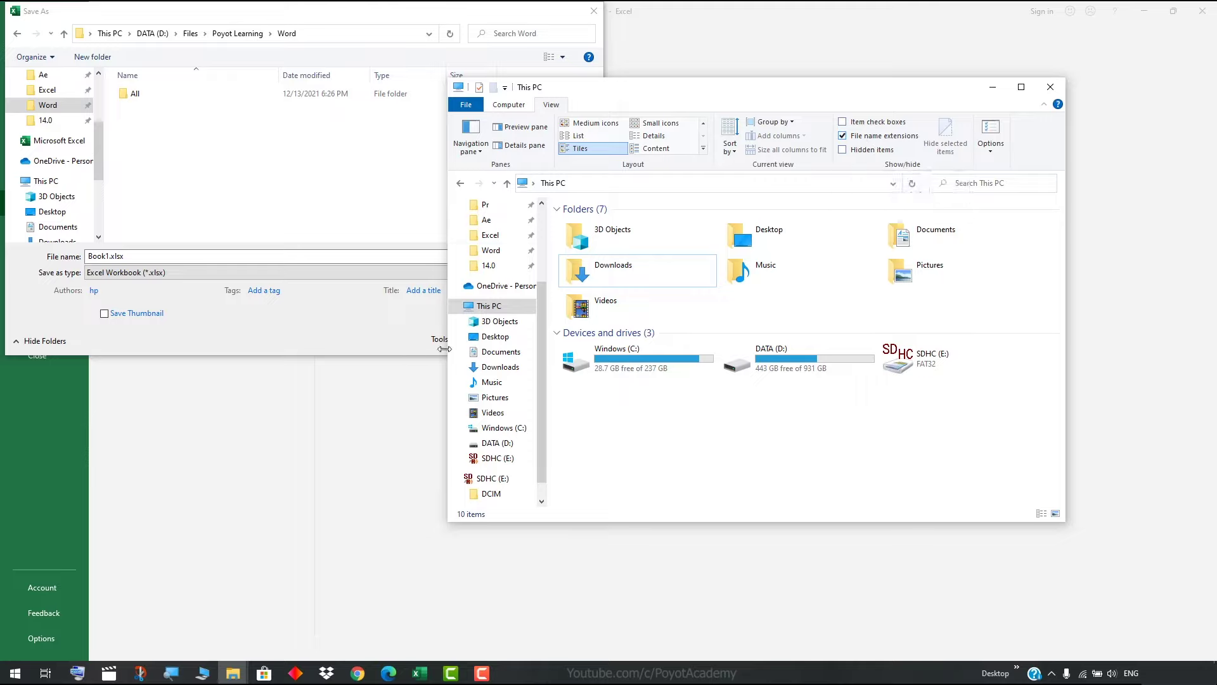
# - Minimize the File Explorer This PC window so Excel's Save As dialog shows fully
pyautogui.click(993, 89)
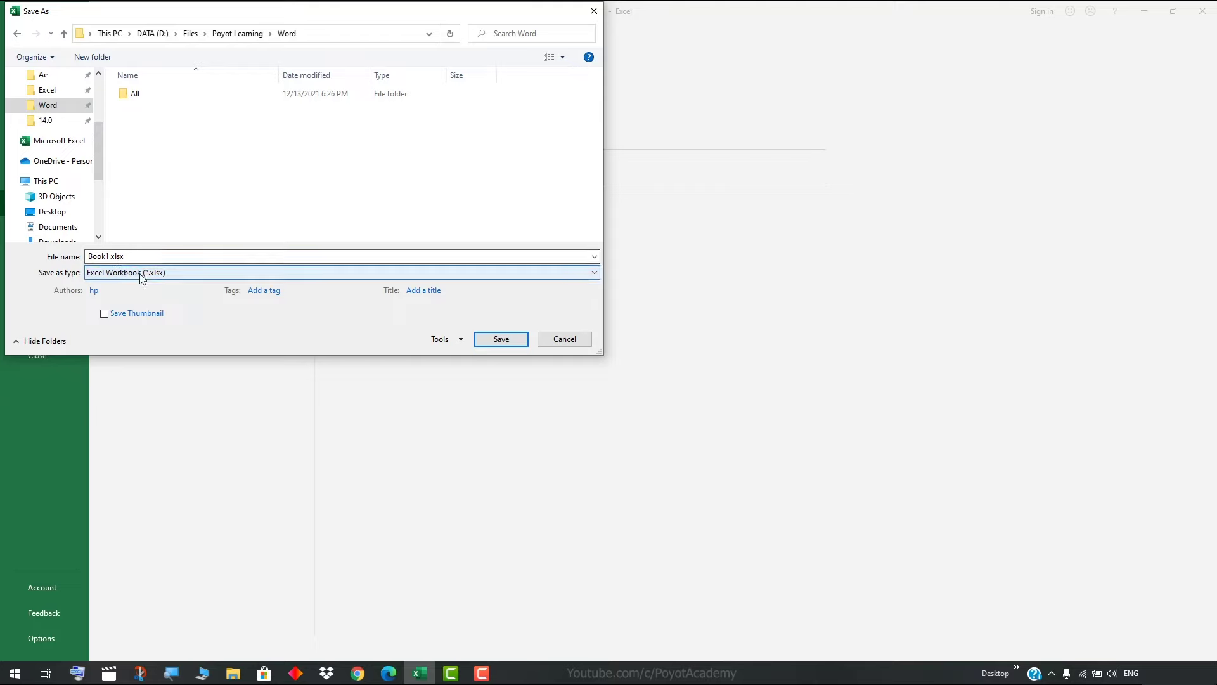
pyautogui.click(140, 273)
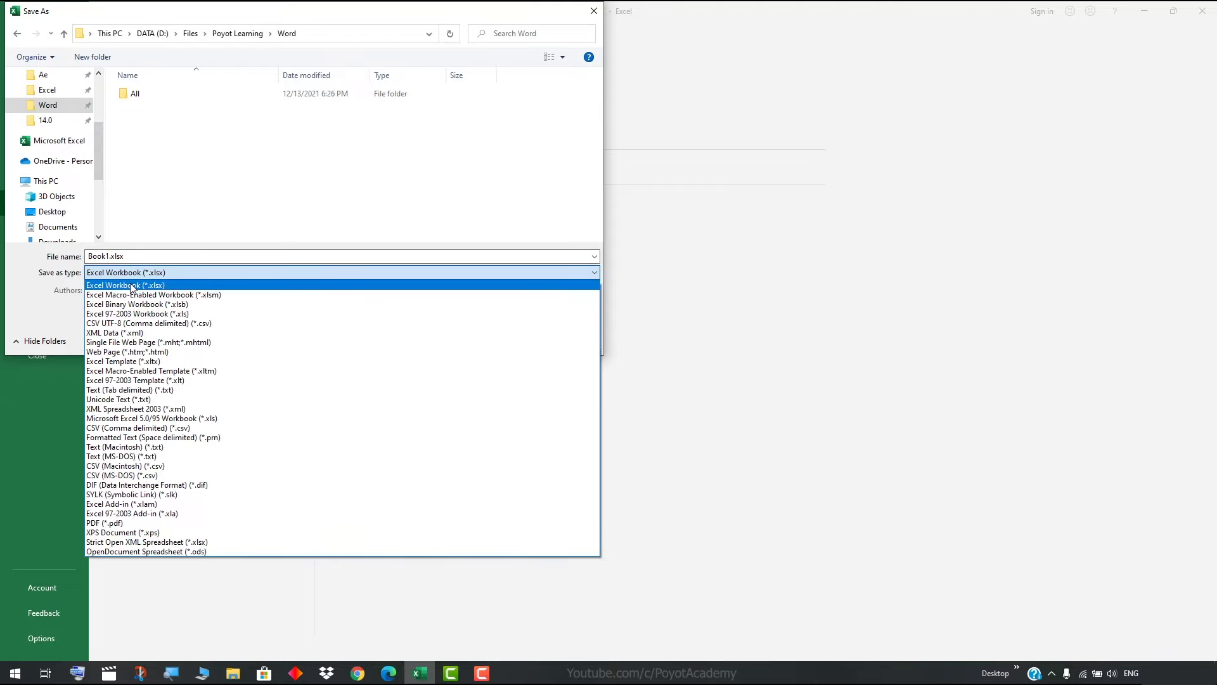
pyautogui.click(183, 275)
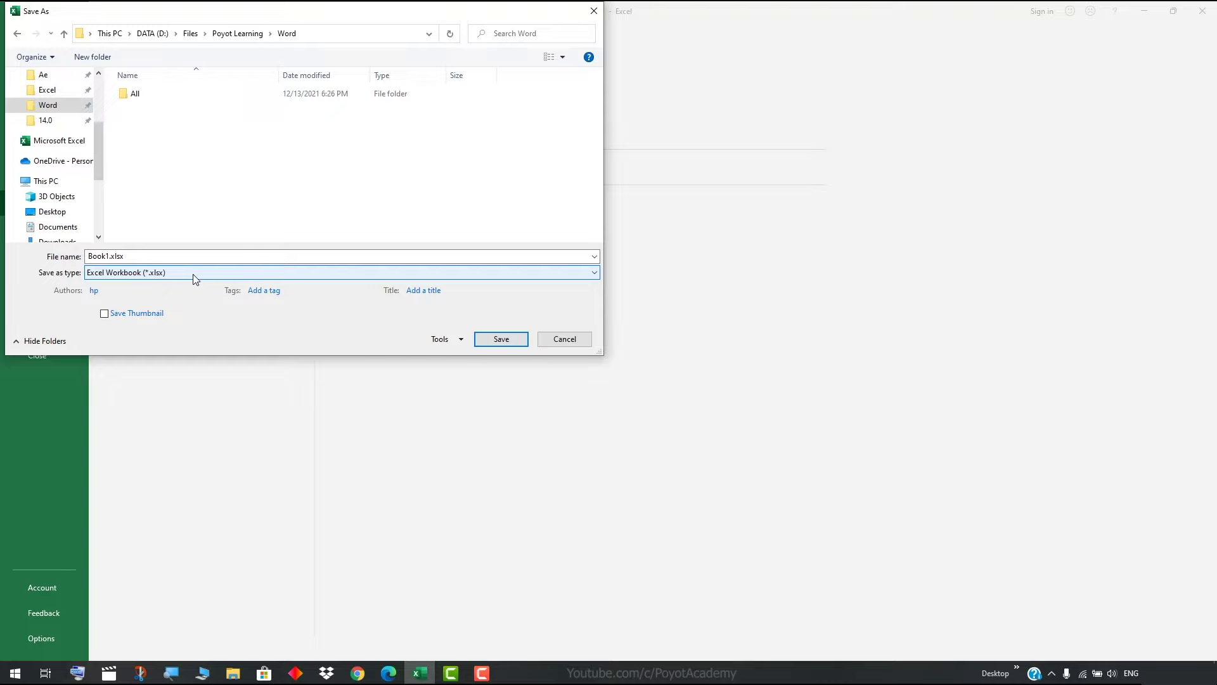
pyautogui.click(195, 274)
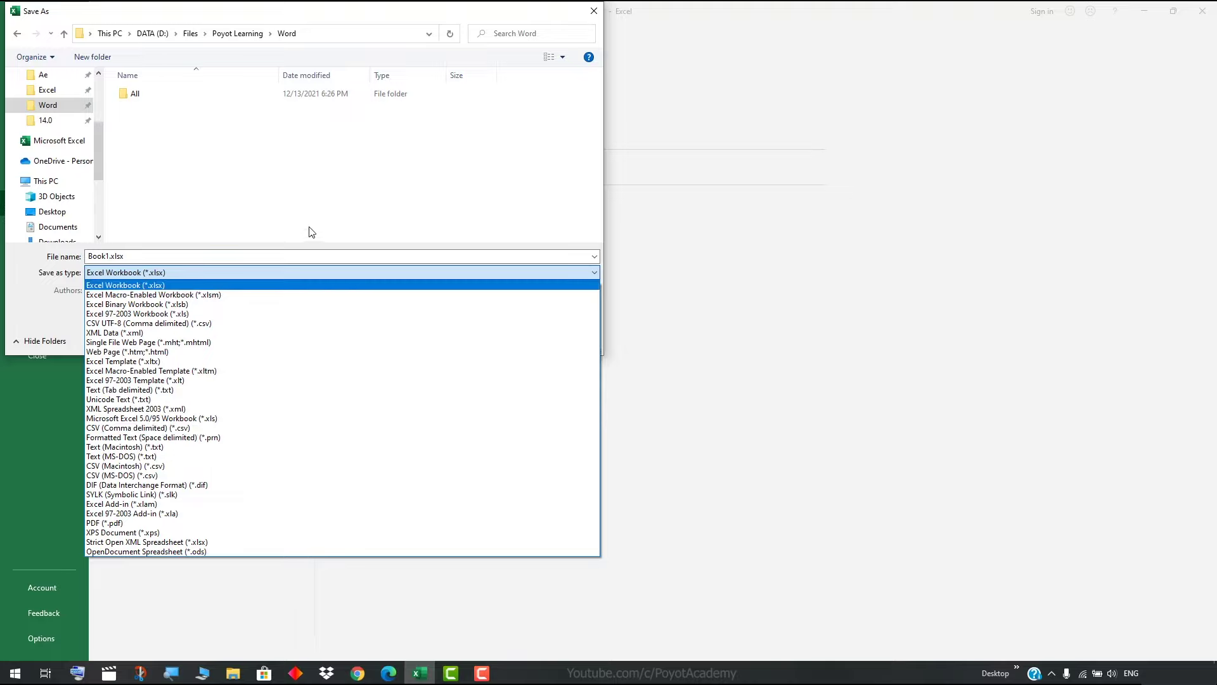
pyautogui.click(293, 254)
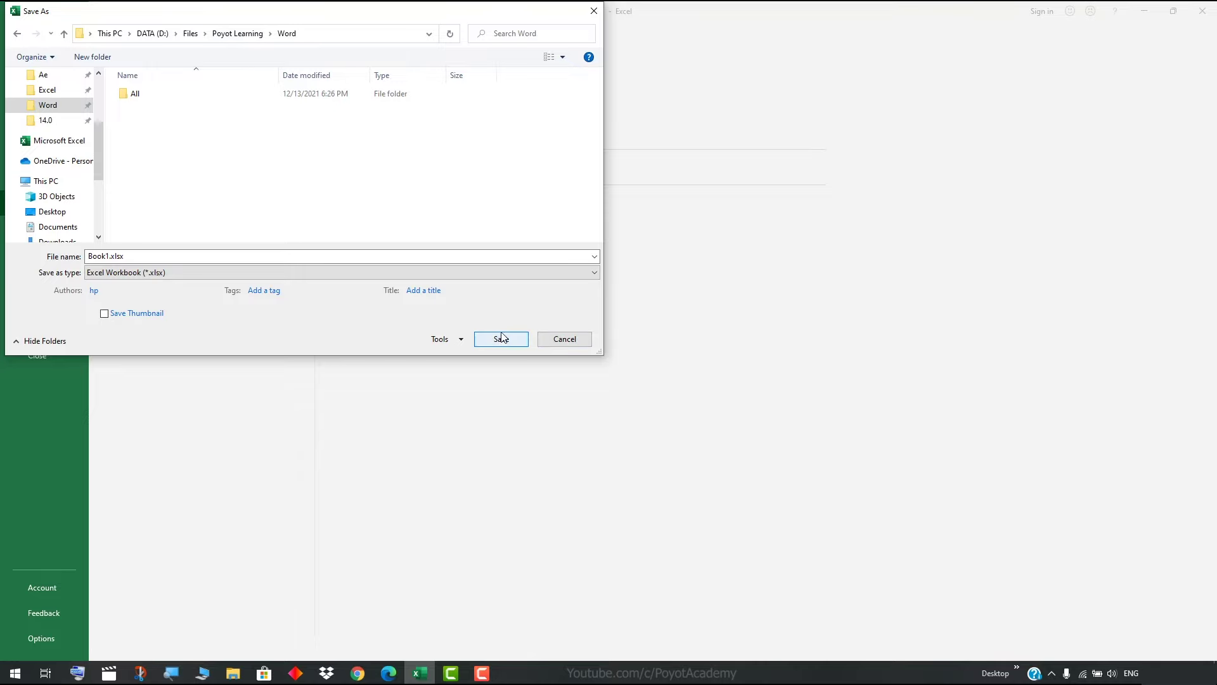
pyautogui.click(501, 338)
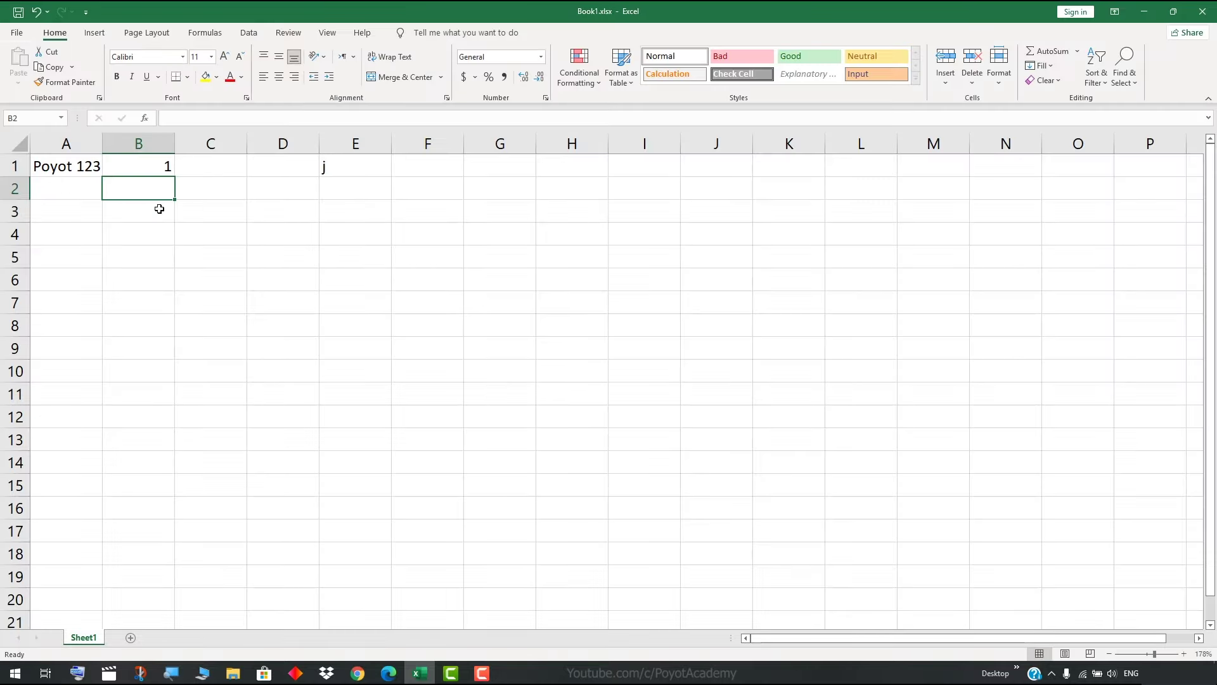
pyautogui.click(192, 194)
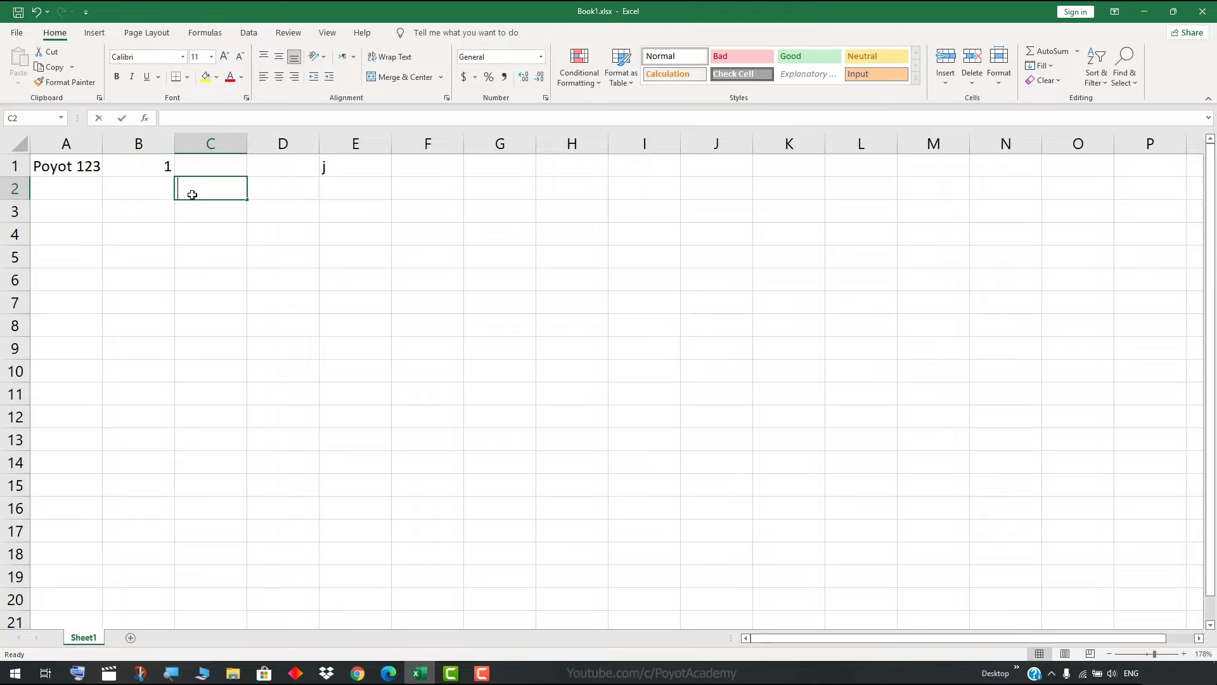
pyautogui.write('n')
pyautogui.click(266, 195)
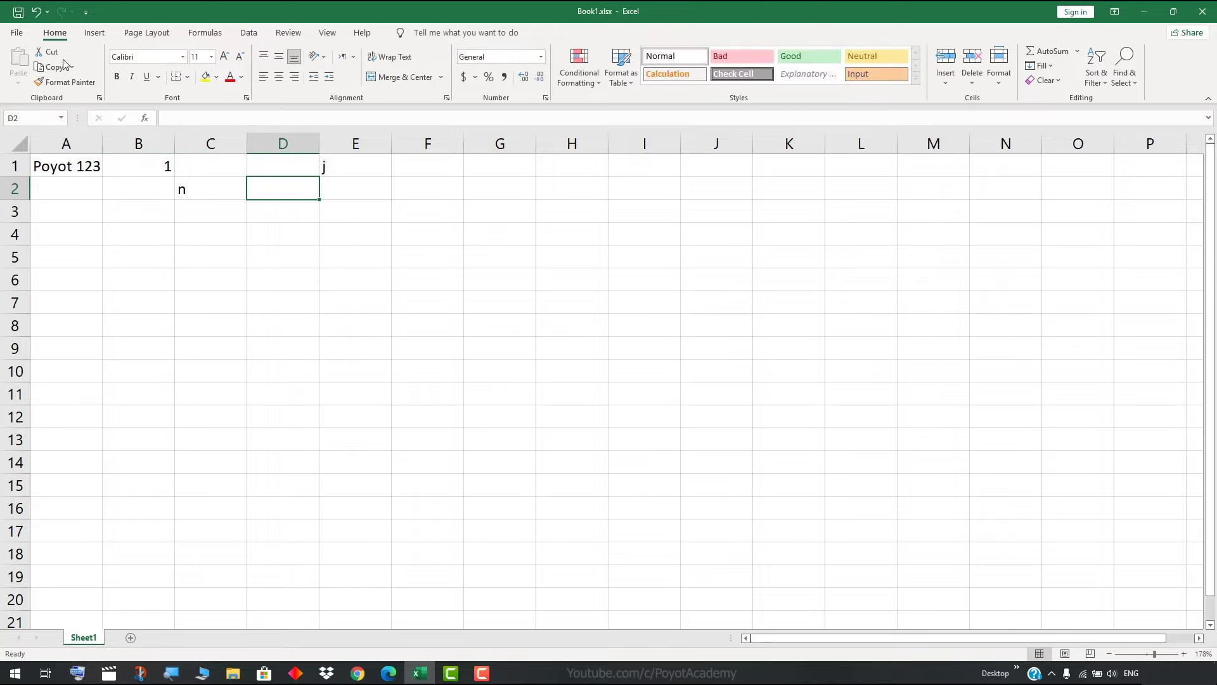
pyautogui.click(21, 15)
pyautogui.click(16, 33)
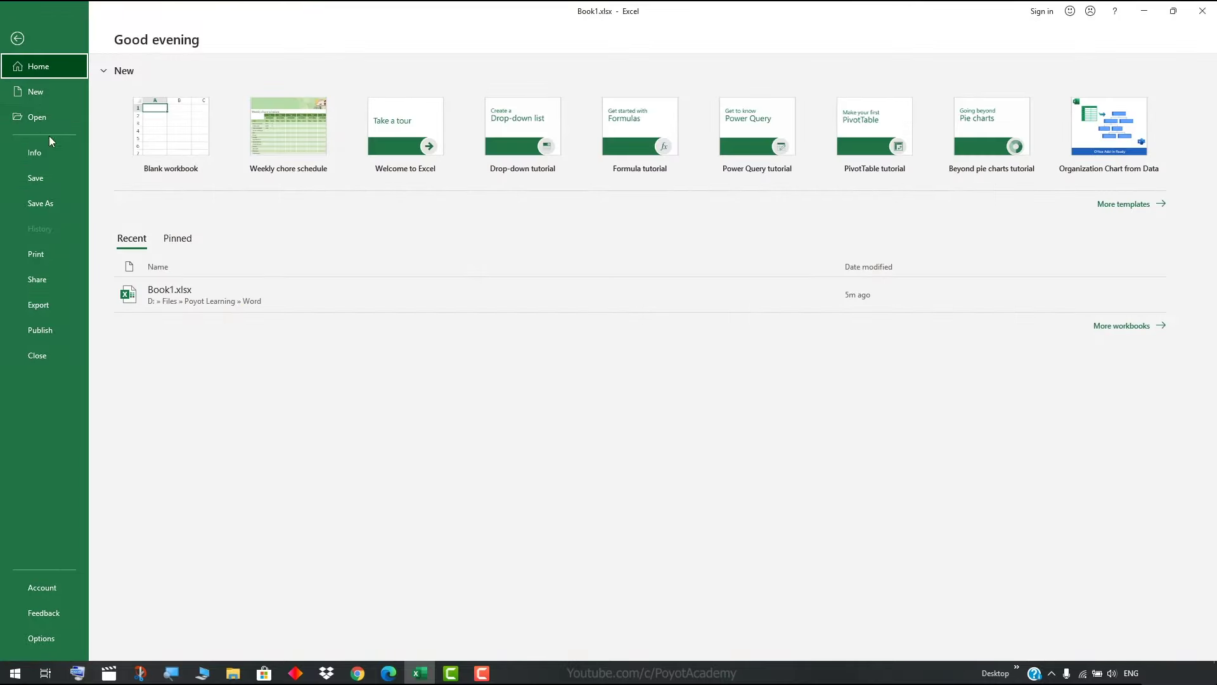
# - Reopen the Save As dialog on the Word folder and drop down the Save as type list
pyautogui.click(58, 199)
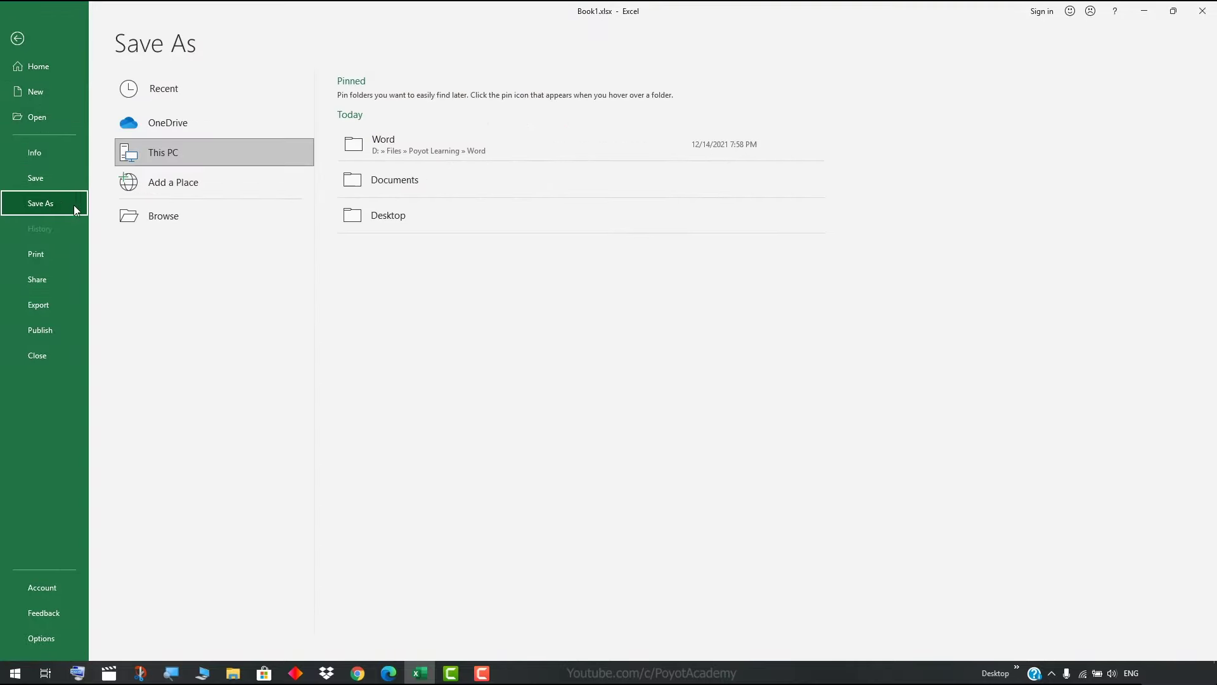
pyautogui.click(208, 227)
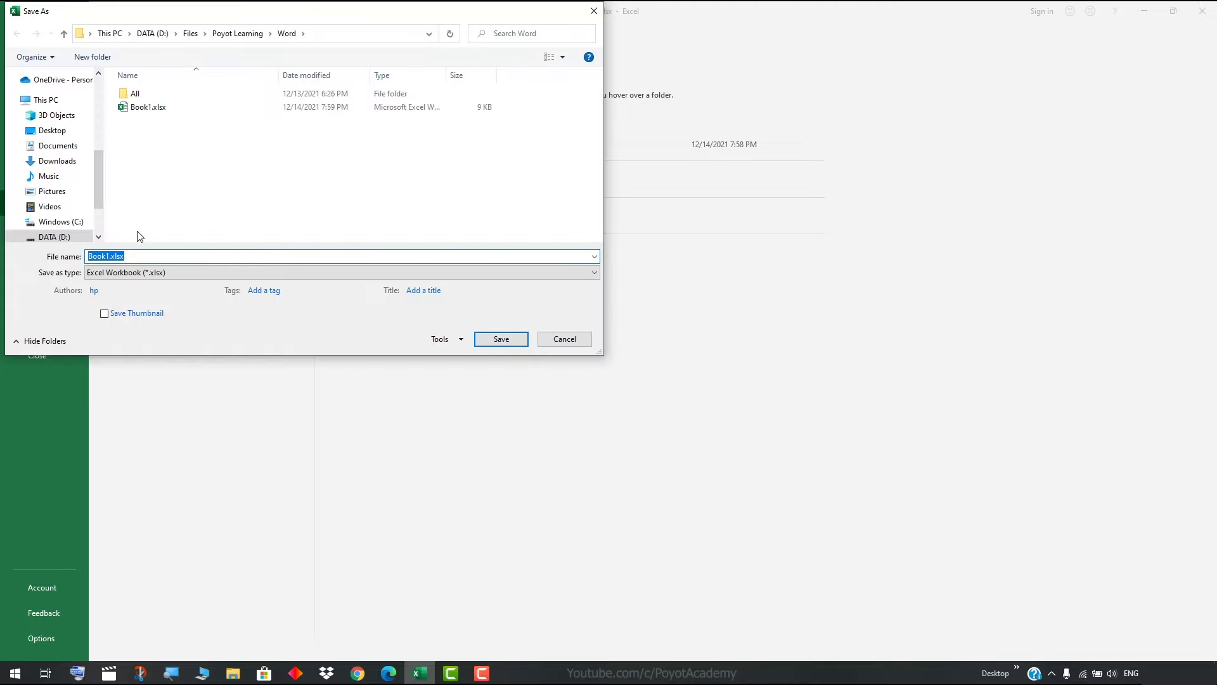
pyautogui.click(157, 274)
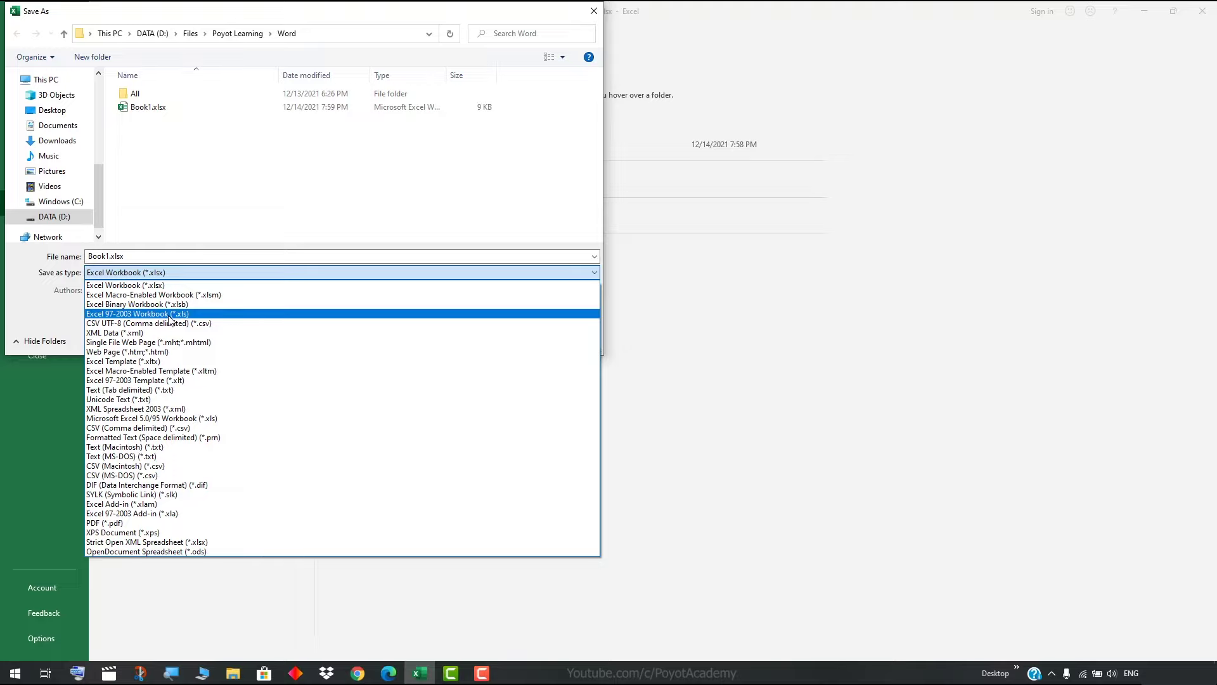
# - Close and reopen the Save as type list, leaving the type as Excel Workbook (*.xlsx)
pyautogui.click(211, 259)
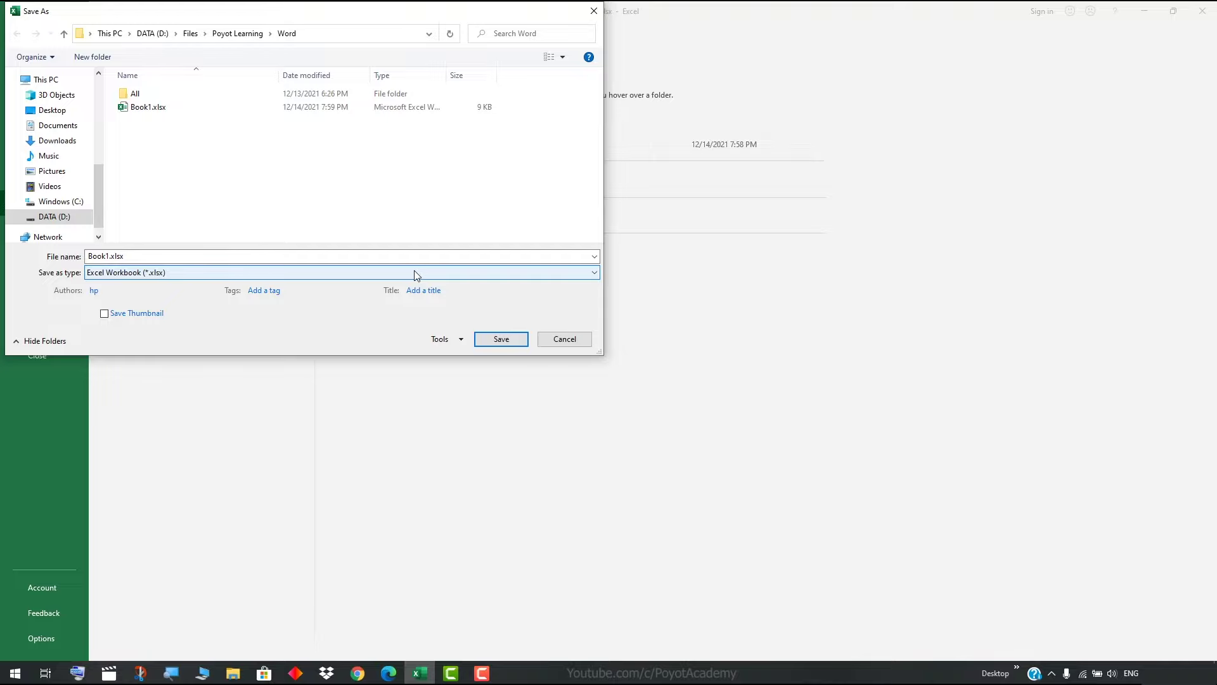
pyautogui.click(417, 275)
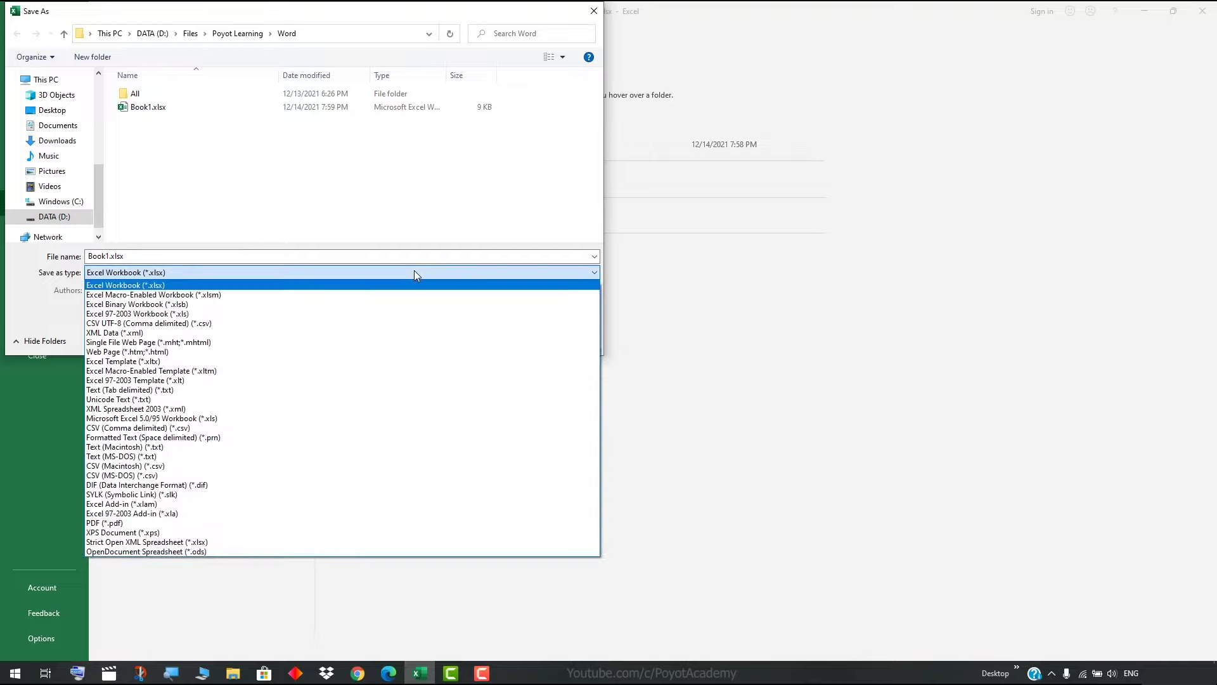
pyautogui.click(360, 284)
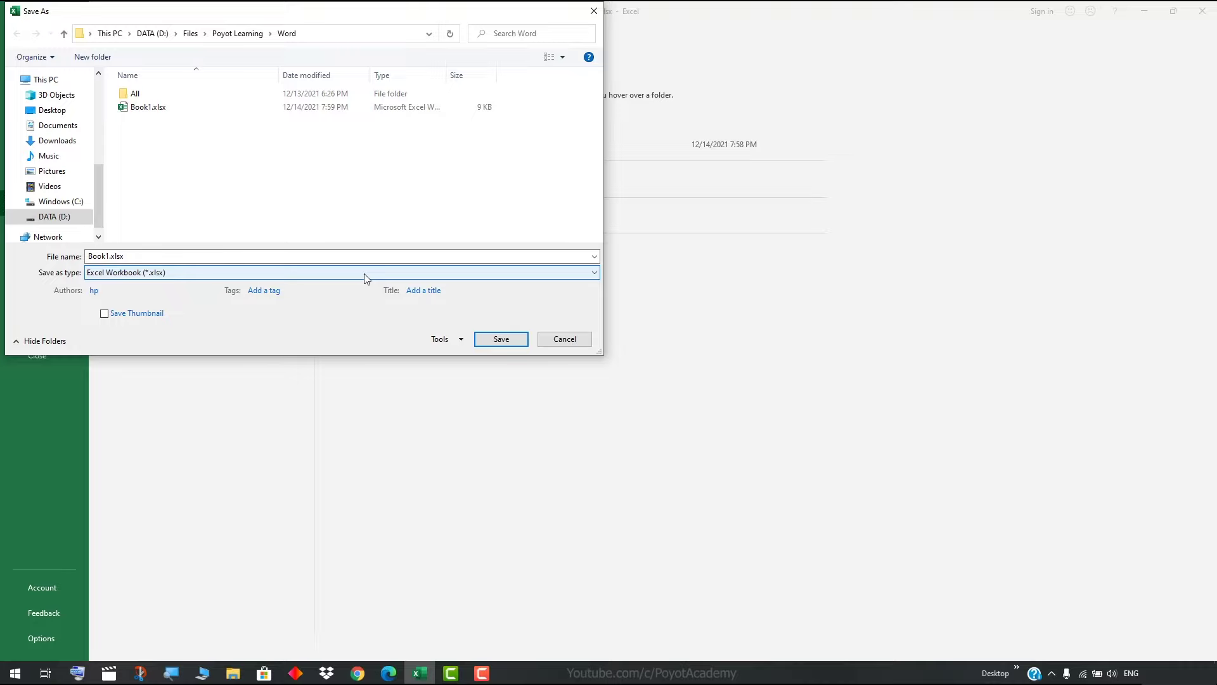
pyautogui.click(364, 273)
# - Cancel the Save As dialog and go back to Sheet1 with Poyot 123, 1, j and n
pyautogui.click(364, 273)
pyautogui.click(564, 339)
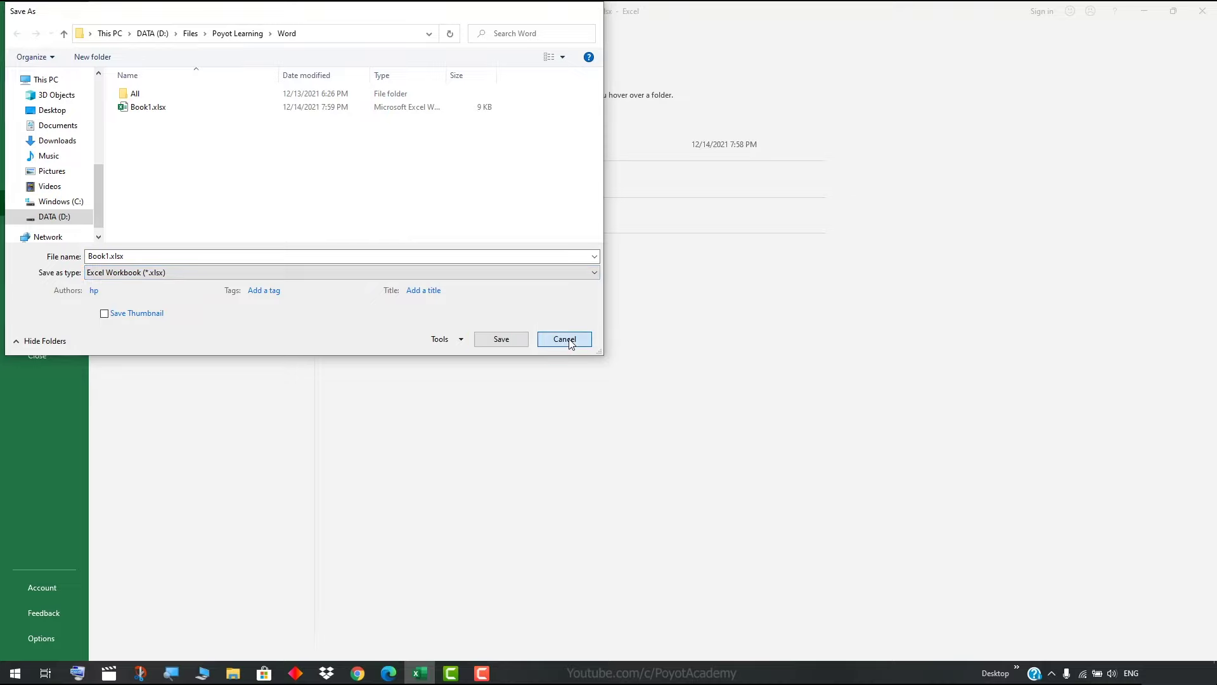
pyautogui.click(17, 38)
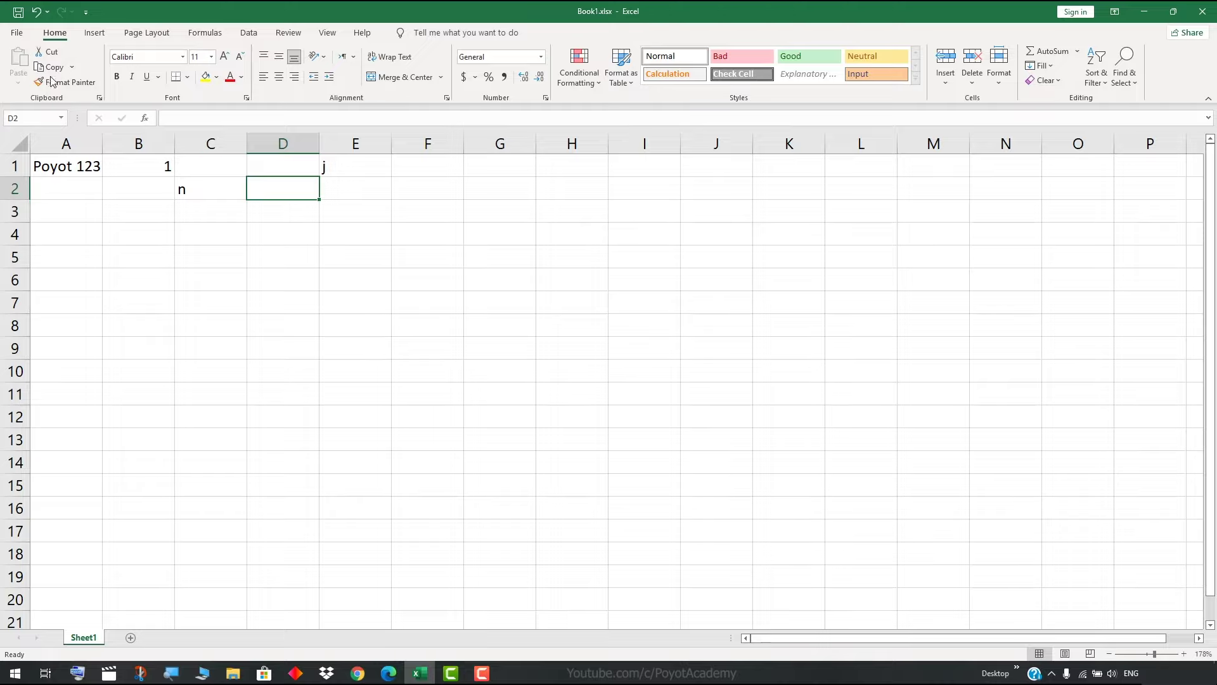
# - Open the Save As dialog on the Word folder and choose PDF (*.pdf) to save Book1.pdf
pyautogui.click(16, 33)
pyautogui.click(52, 207)
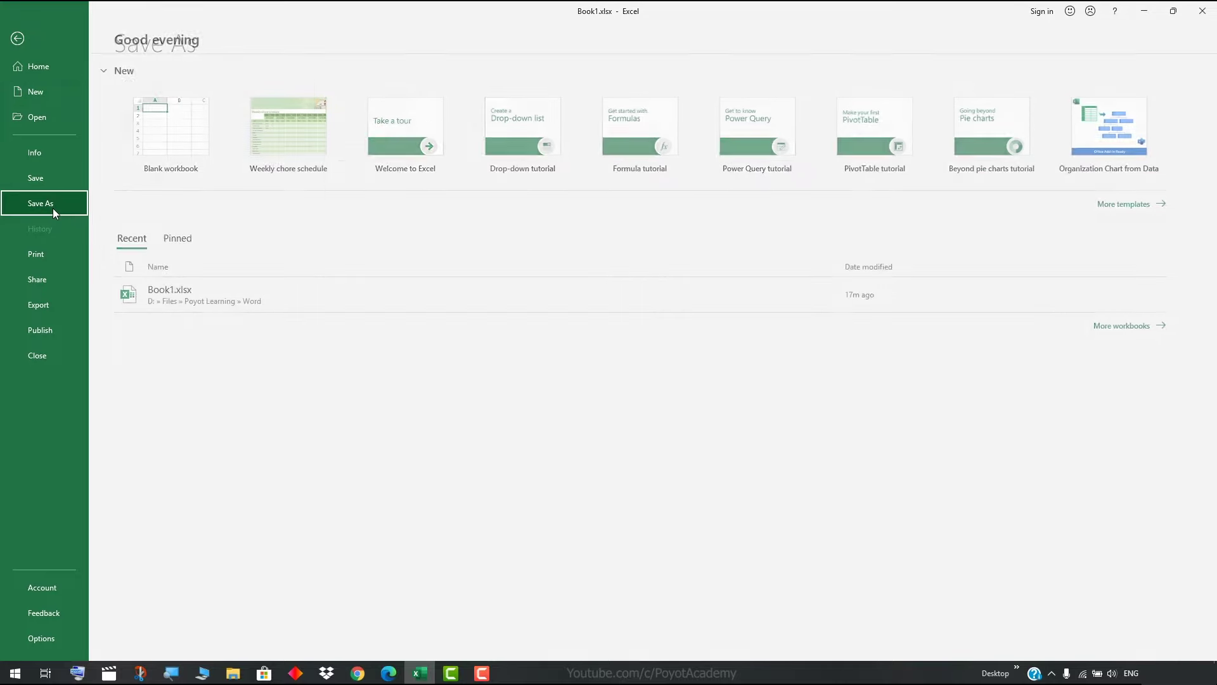
pyautogui.click(177, 219)
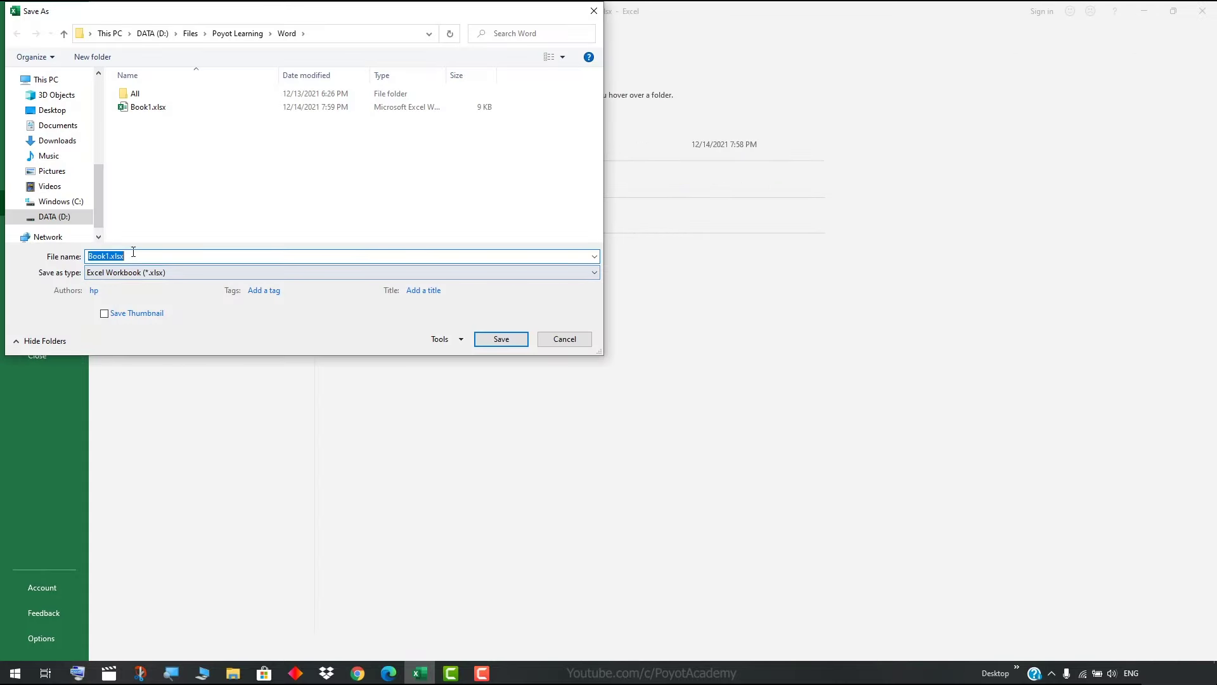
pyautogui.click(159, 274)
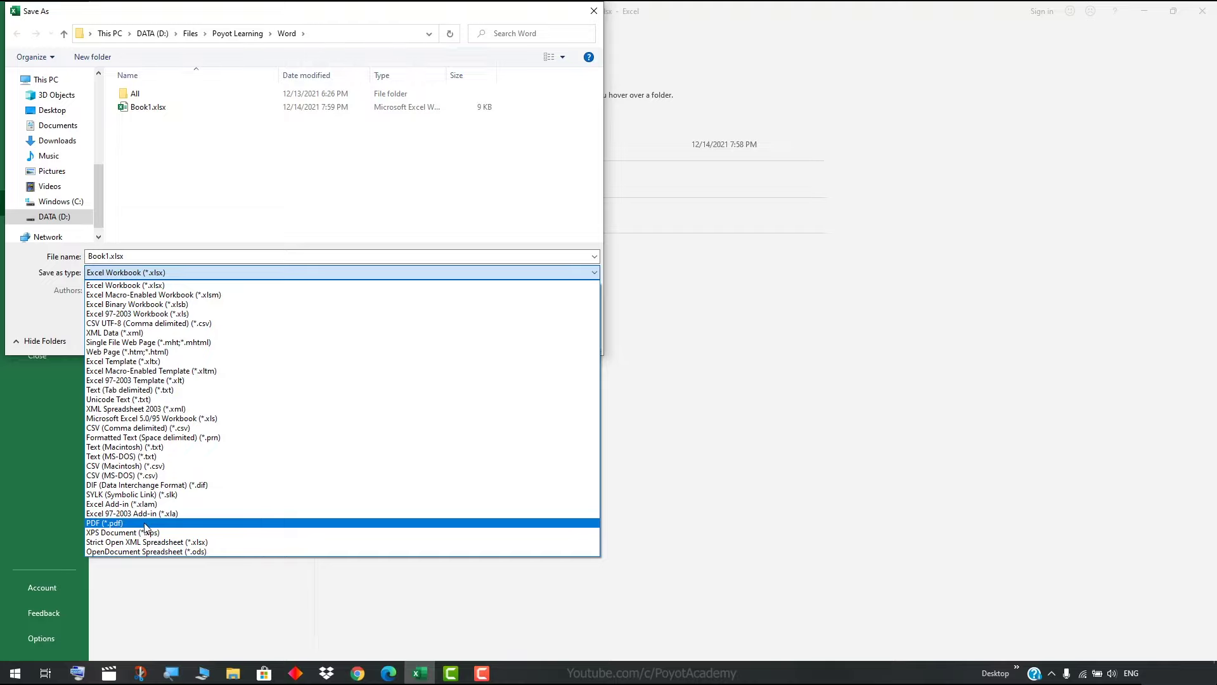
pyautogui.click(146, 525)
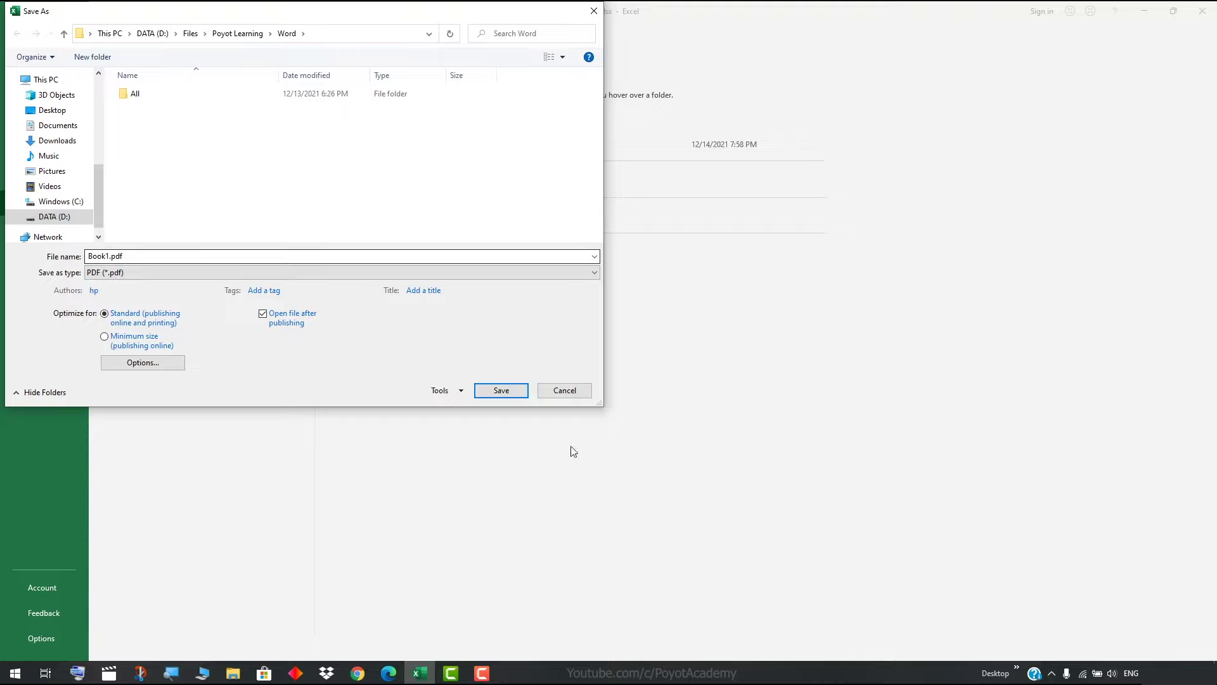
# - Cancel the PDF save and bring up Publish as PDF or XPS via Export > Create PDF/XPS Document
pyautogui.click(561, 390)
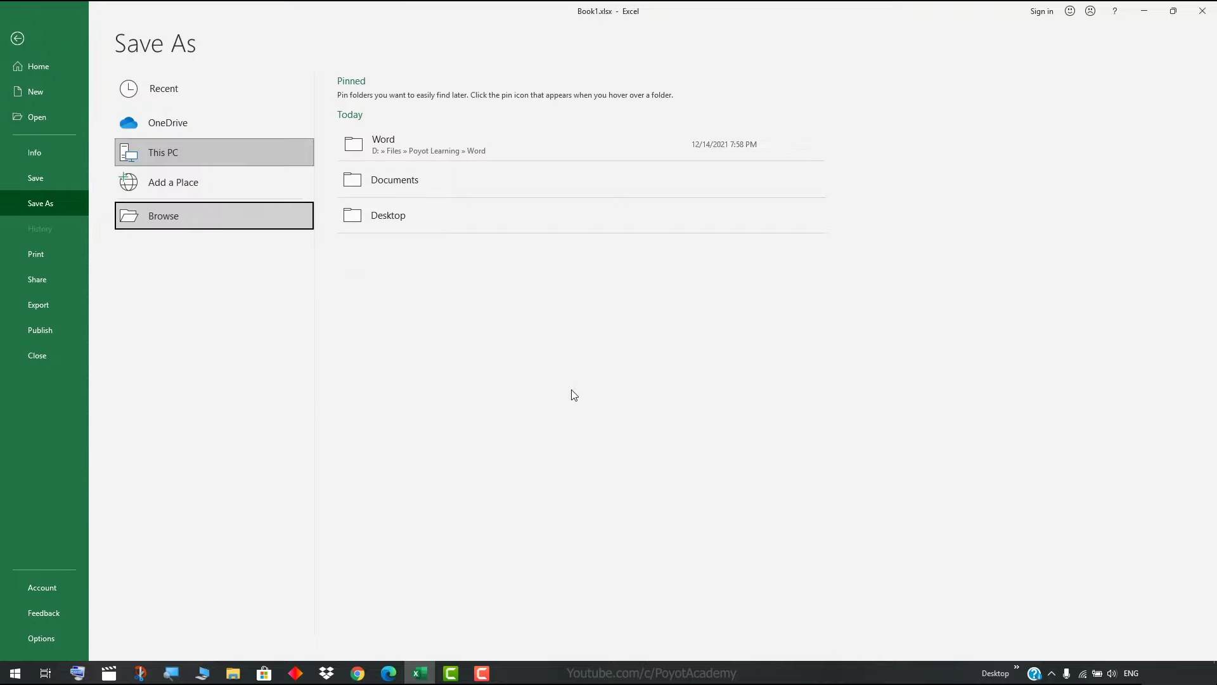
pyautogui.click(32, 309)
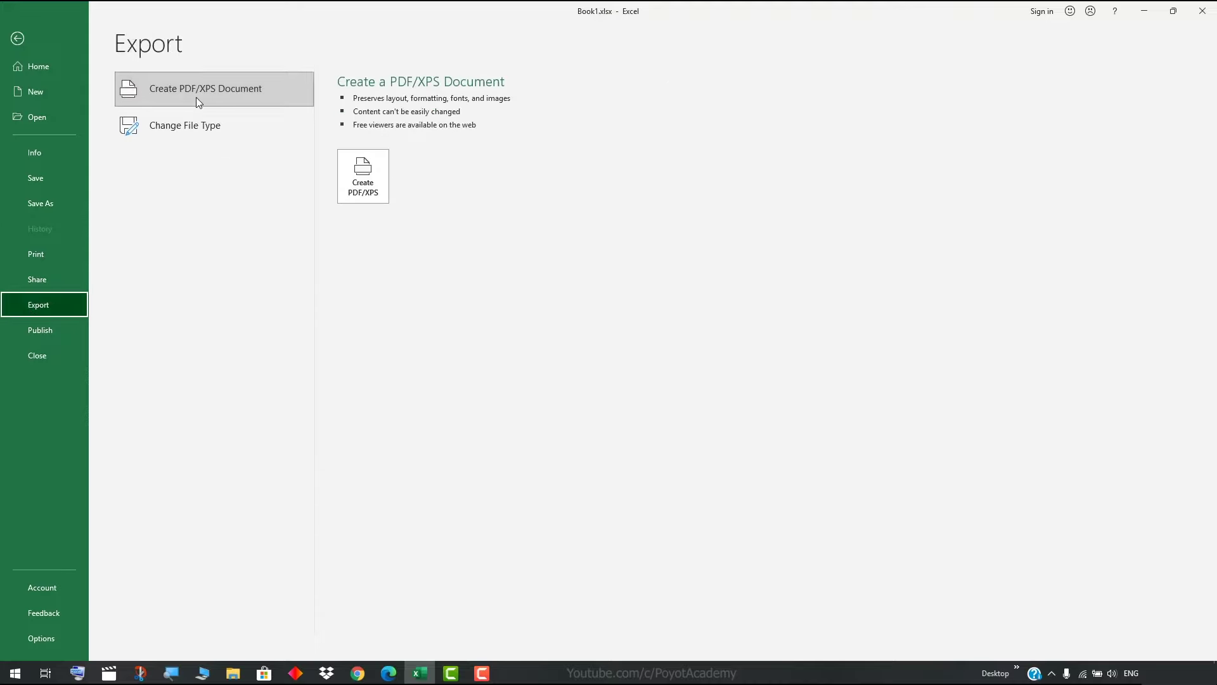
pyautogui.click(244, 94)
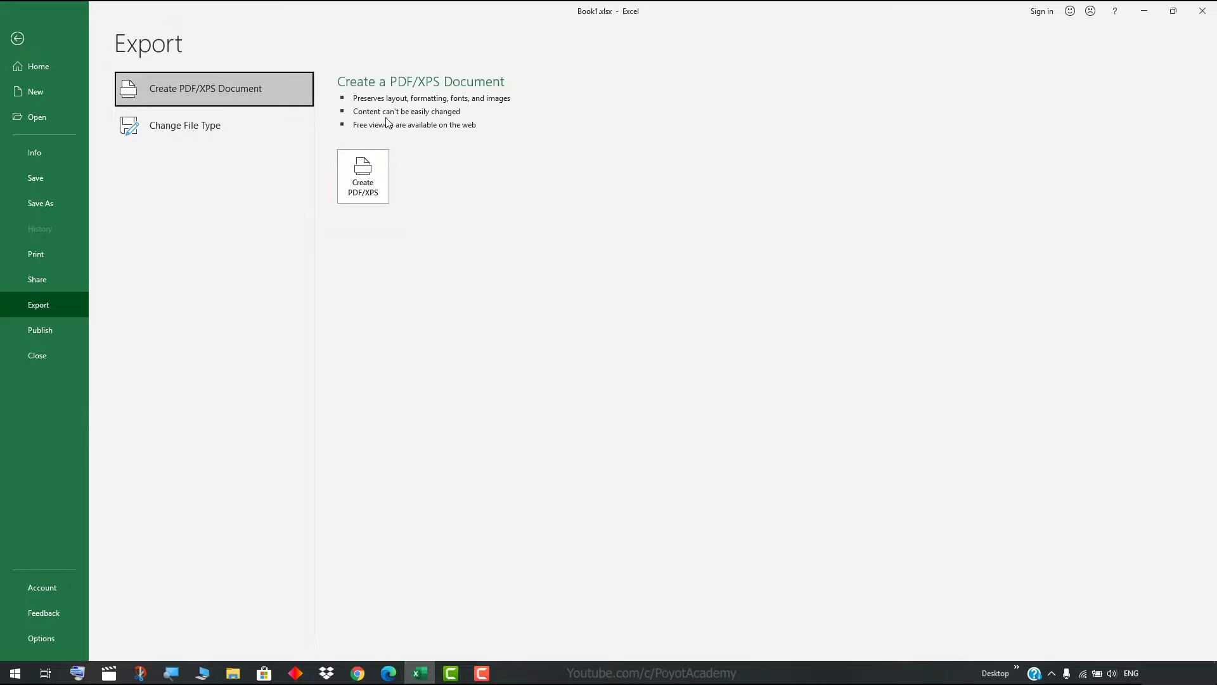
pyautogui.click(375, 185)
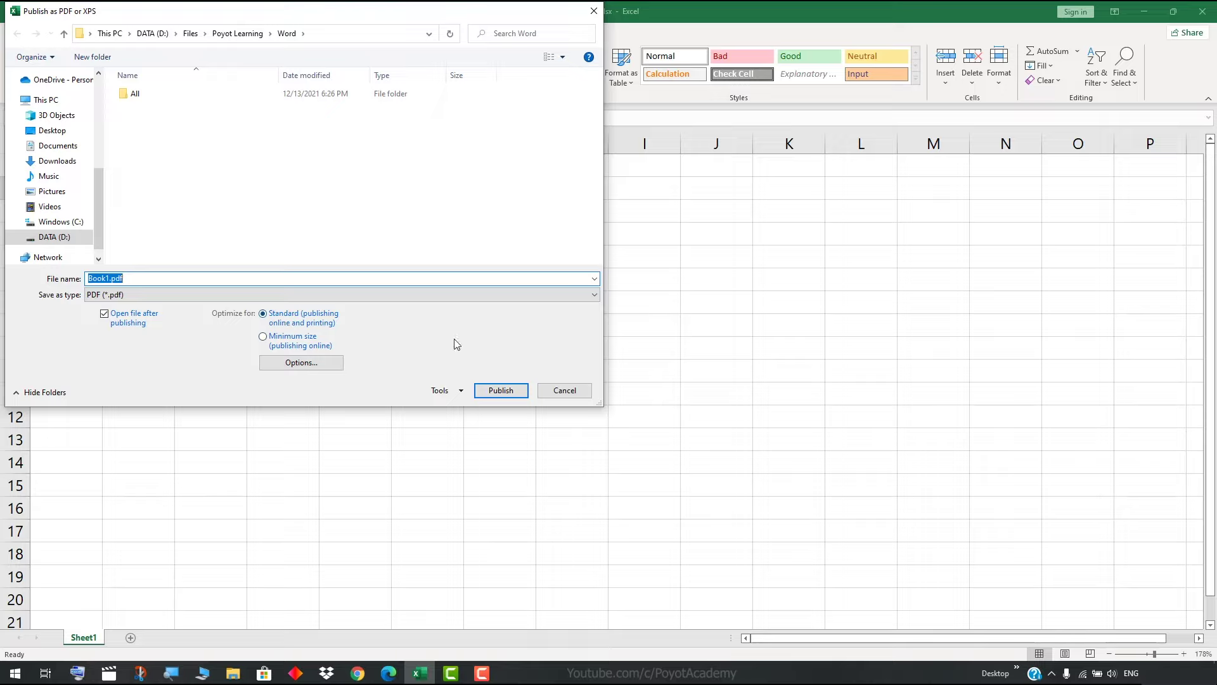
# - Cancel the Publish as PDF or XPS dialog without publishing Book1.pdf
pyautogui.click(565, 391)
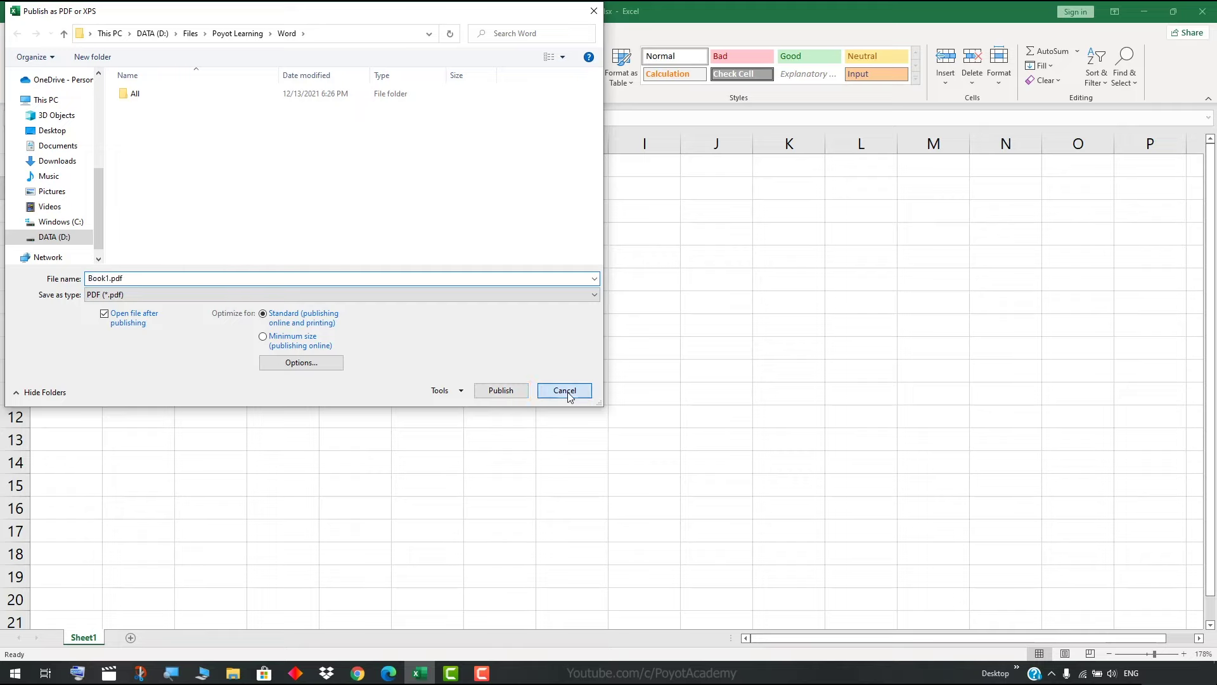